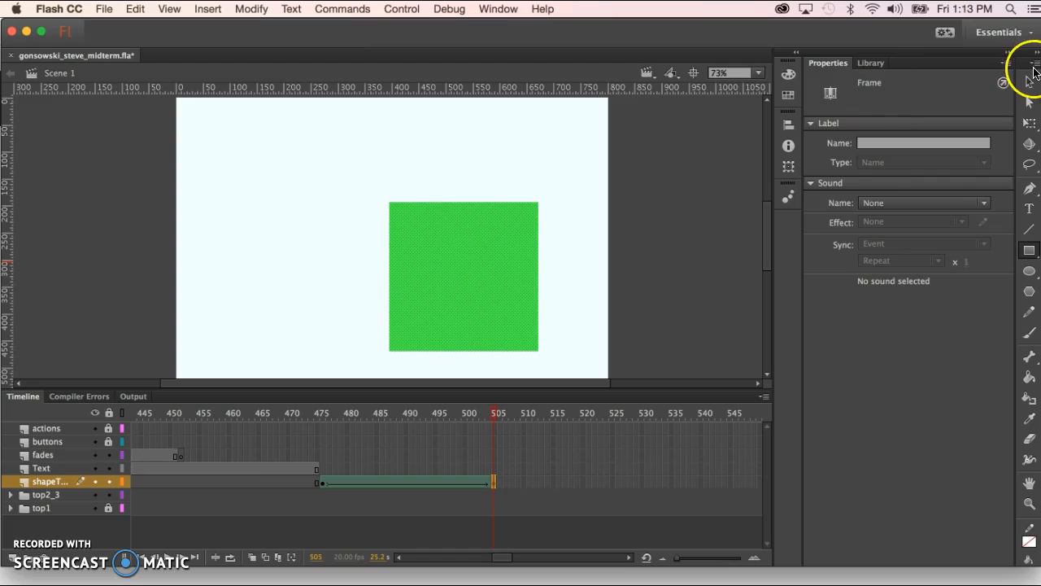
Move the green square at frame 505 toward the stage's upper-right corner and scrub the shape tween back to frame 487.
drag(458, 247, 523, 159)
drag(493, 417, 387, 425)
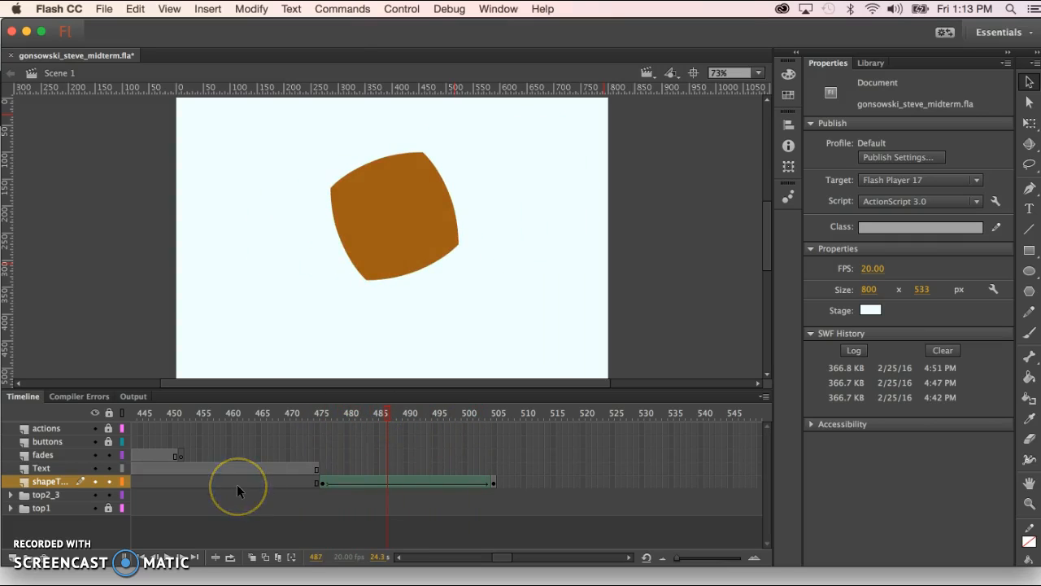
click(367, 340)
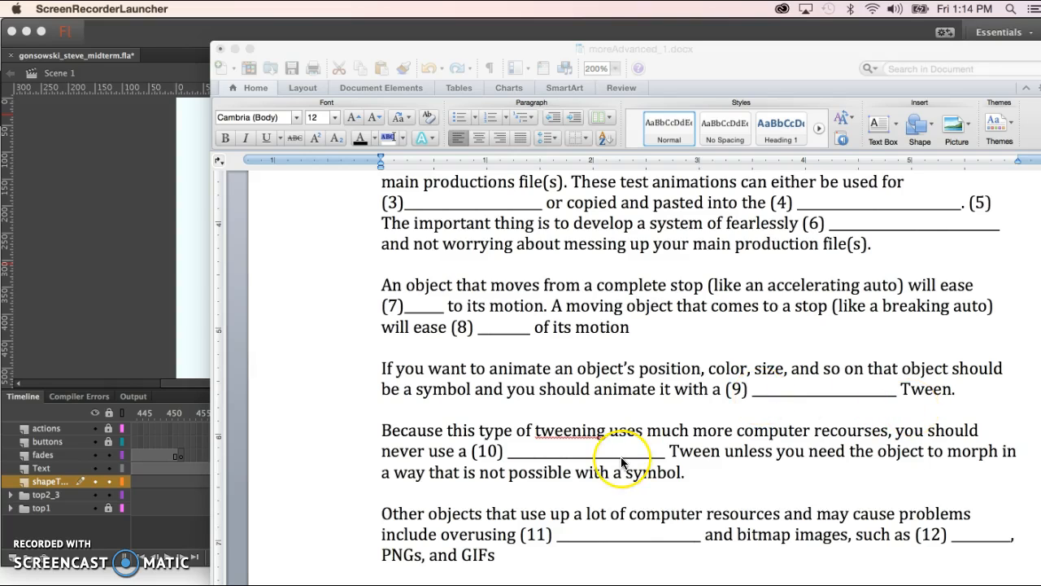
Read the fill-in questions 7 to 12 about easing, tweens and resource-heavy objects in the Word document moreAdvanced_1.docx.
scroll(621, 462, down, 5)
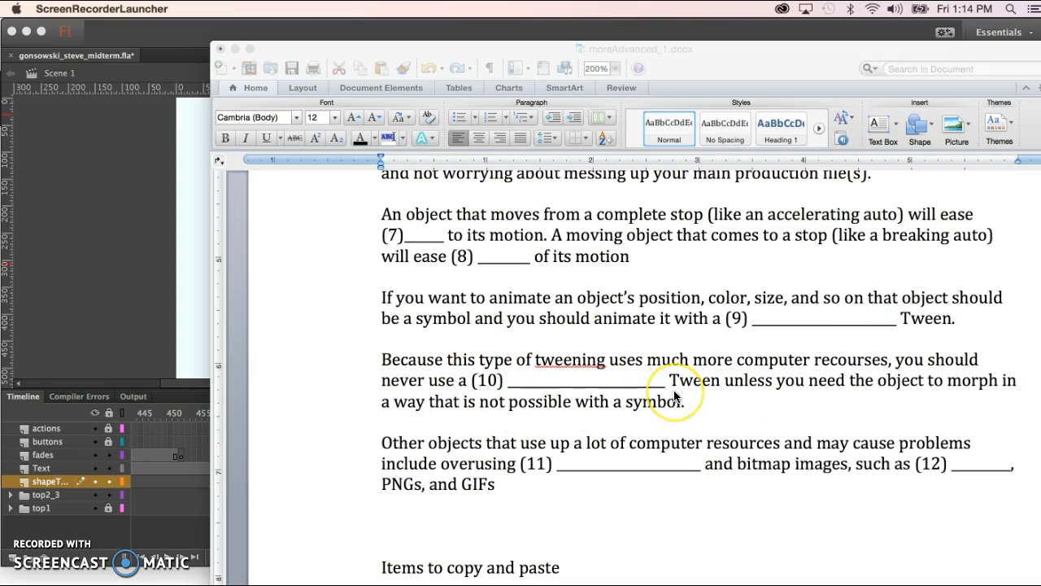
scroll(674, 397, down, 1)
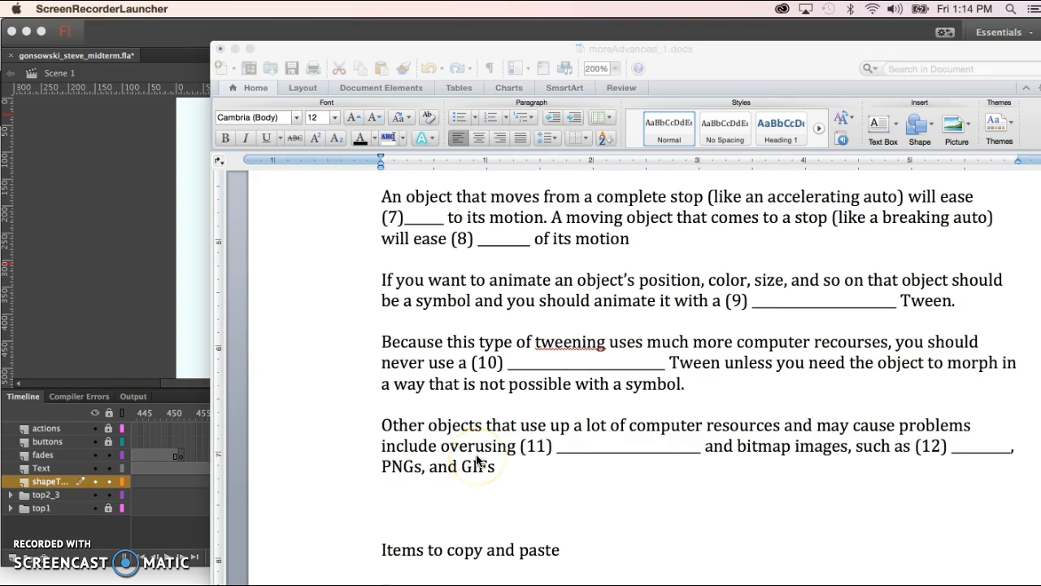
scroll(482, 467, down, 1)
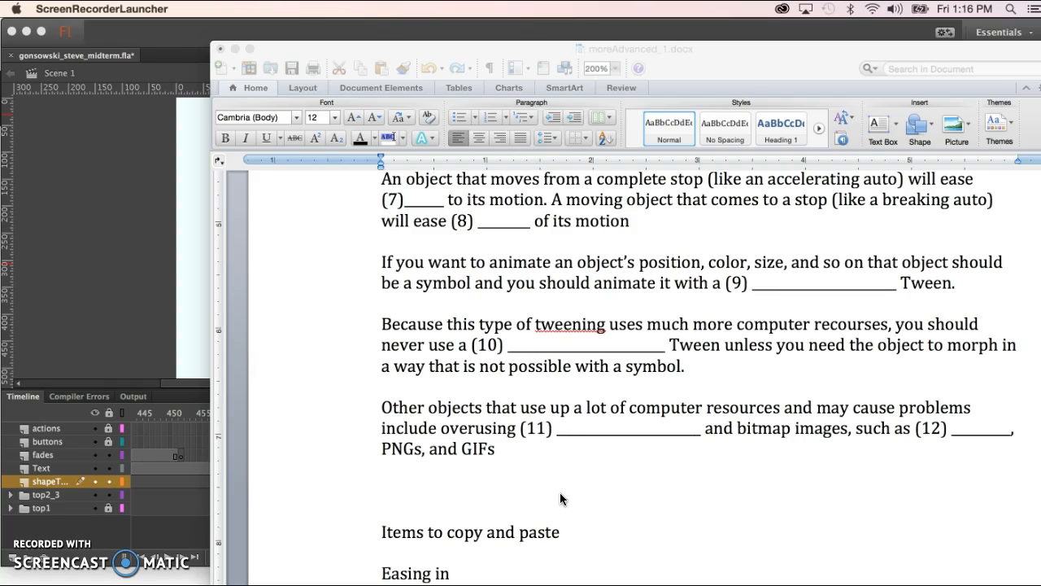
click(576, 437)
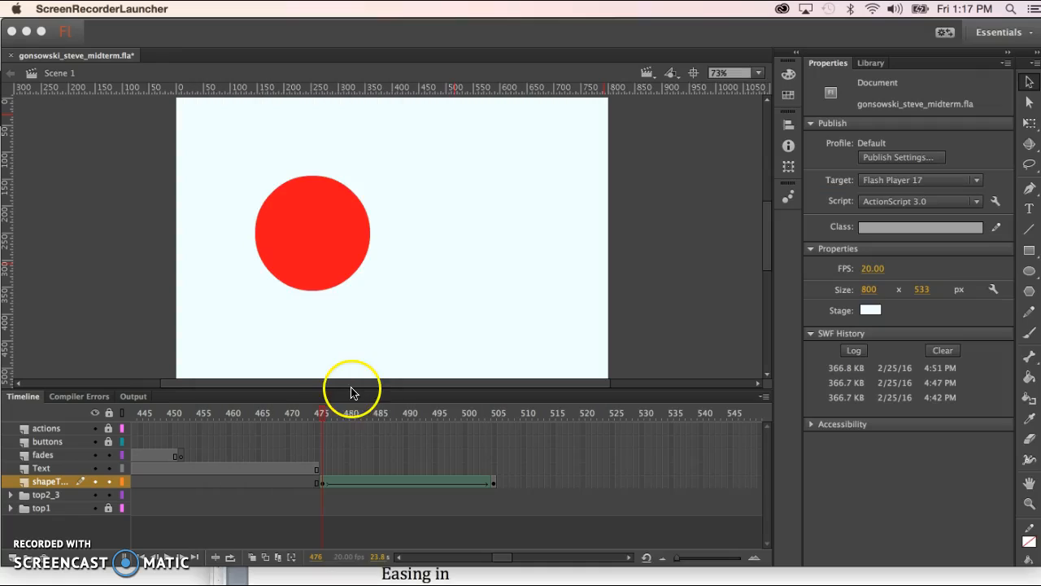
Erase an S-shaped cut through the red circle at frame 476 of the Flash animation and scrub into the tween.
click(323, 414)
mouse_move(325, 415)
mouse_down()
mouse_move(414, 426)
mouse_move(325, 429)
mouse_up()
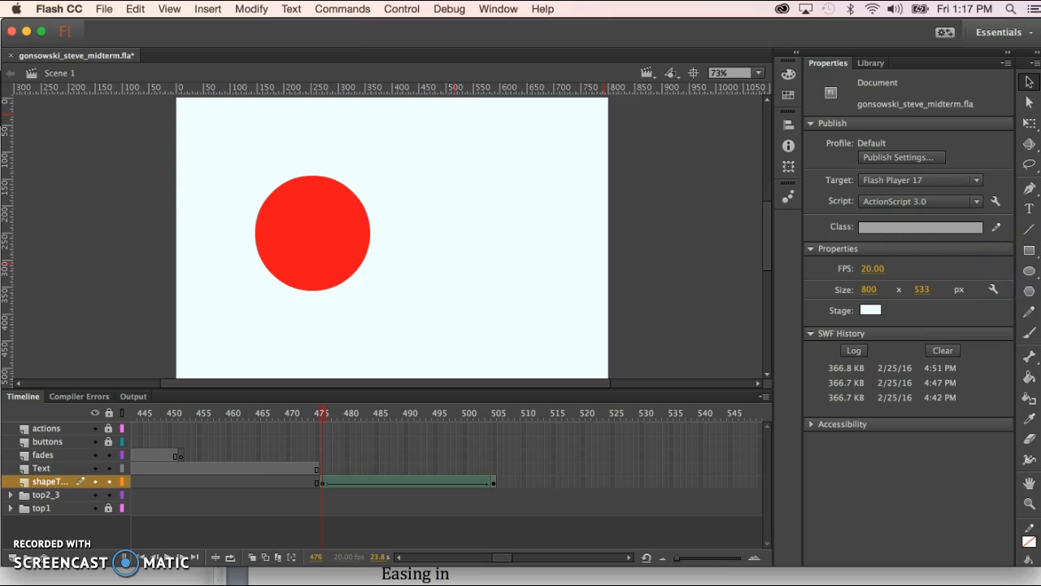
click(1029, 438)
mouse_move(269, 172)
mouse_down()
mouse_move(299, 183)
mouse_move(305, 249)
mouse_move(357, 304)
mouse_up()
drag(323, 416, 374, 429)
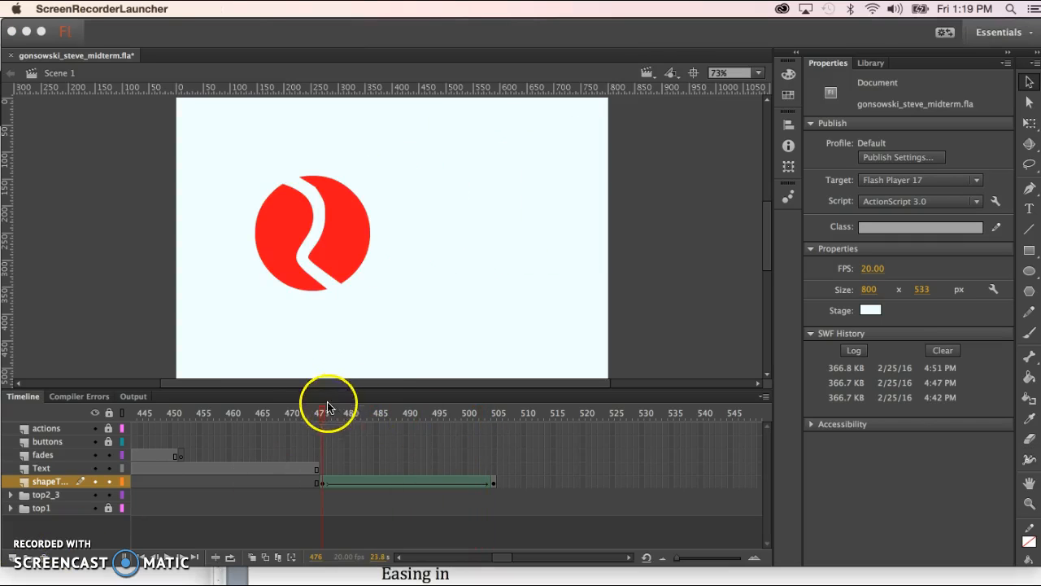
Examine the two separate halves of the cut red circle at frame 476.
mouse_move(323, 413)
mouse_down()
mouse_move(379, 414)
mouse_move(321, 415)
mouse_up()
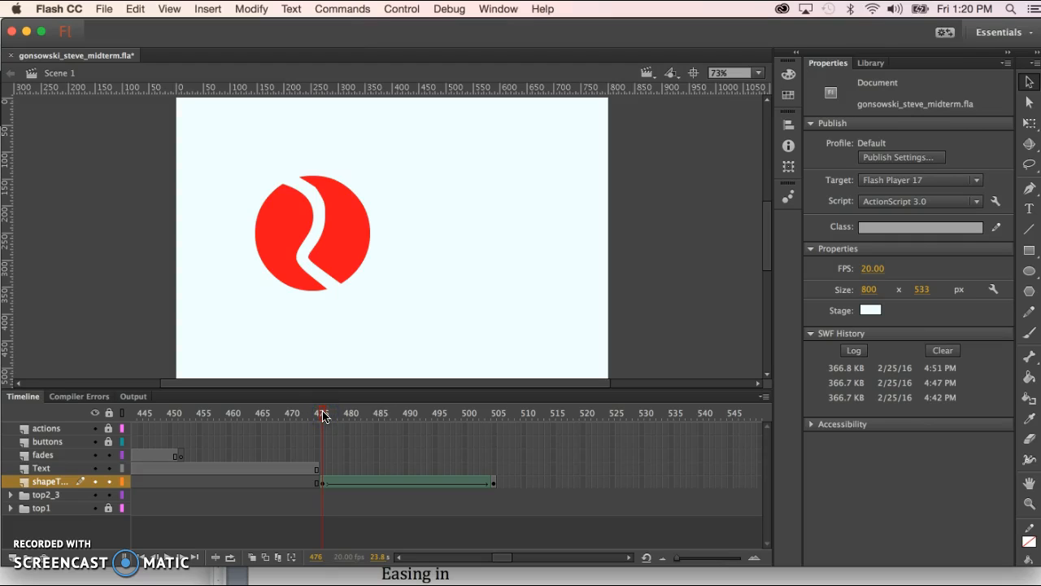
mouse_move(323, 417)
mouse_down()
mouse_move(351, 416)
mouse_move(323, 418)
mouse_up()
click(351, 241)
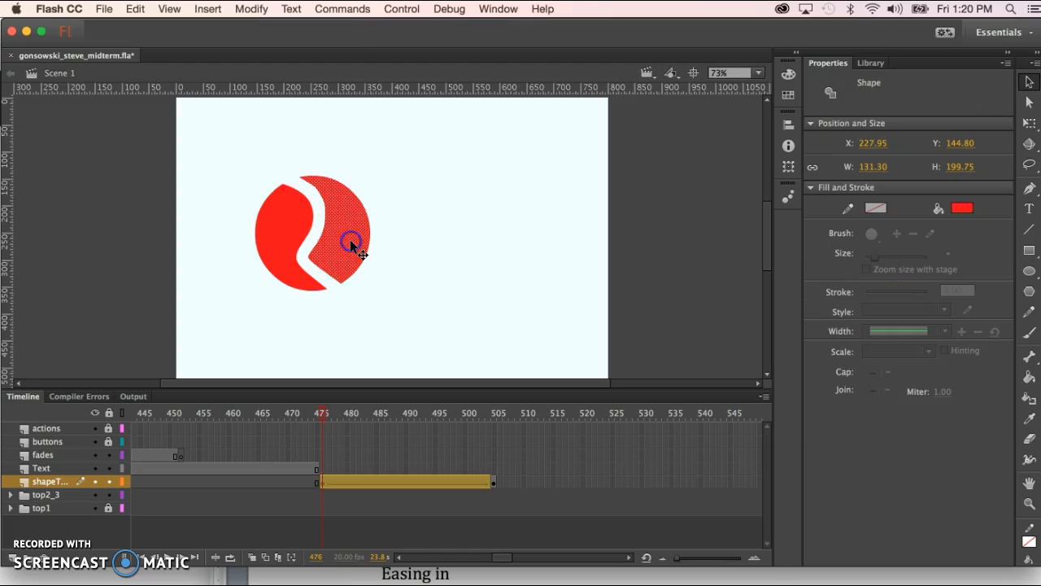
click(291, 241)
click(360, 345)
click(324, 418)
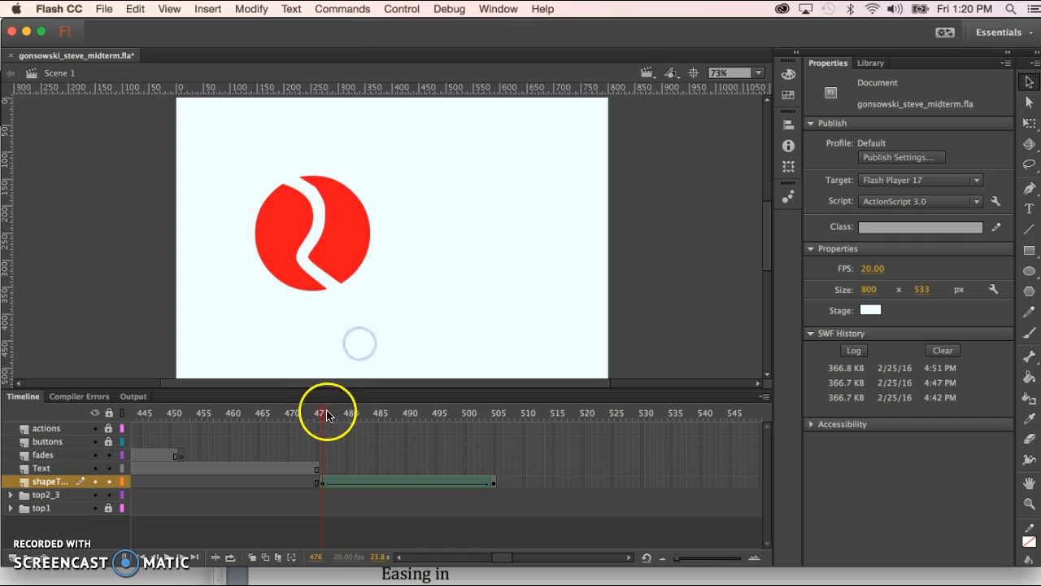
mouse_move(322, 418)
mouse_down()
mouse_move(414, 420)
mouse_move(326, 427)
mouse_up()
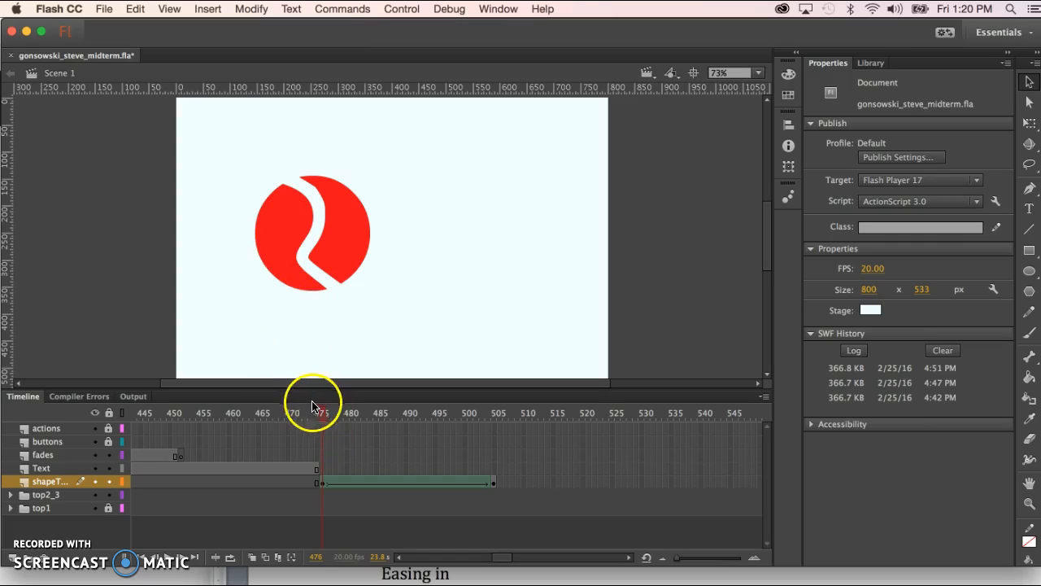
Scrub the shape tween to frame 505 and back to frame 479 to check how the cut circle morphs into the square.
drag(320, 413, 494, 441)
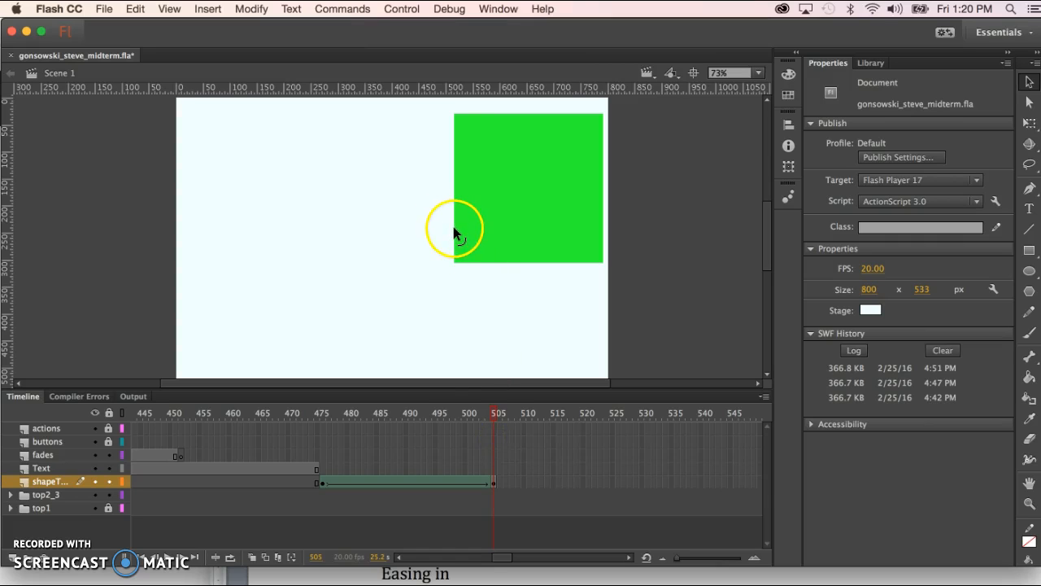
drag(497, 423, 341, 442)
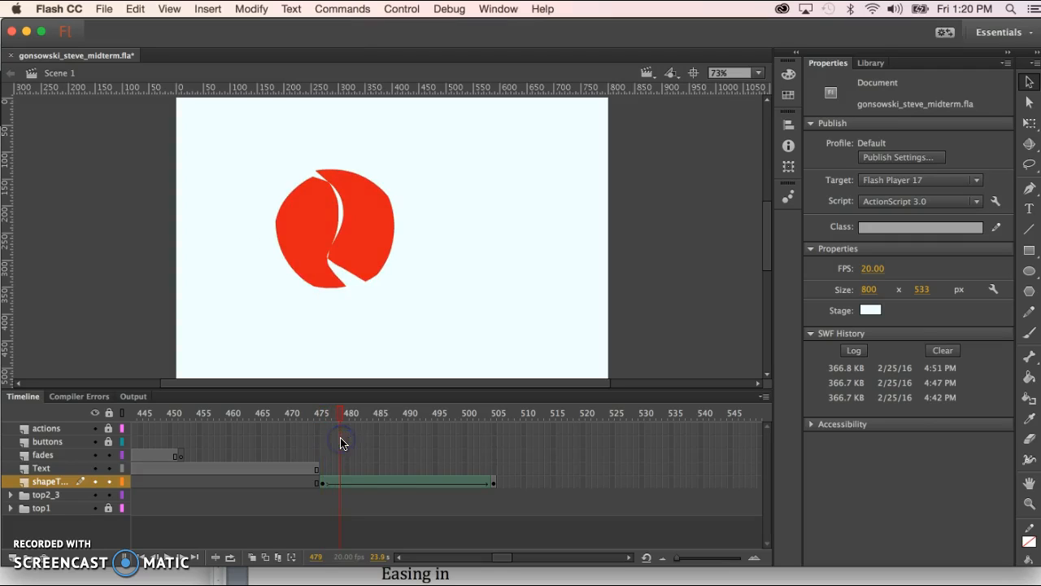
click(340, 484)
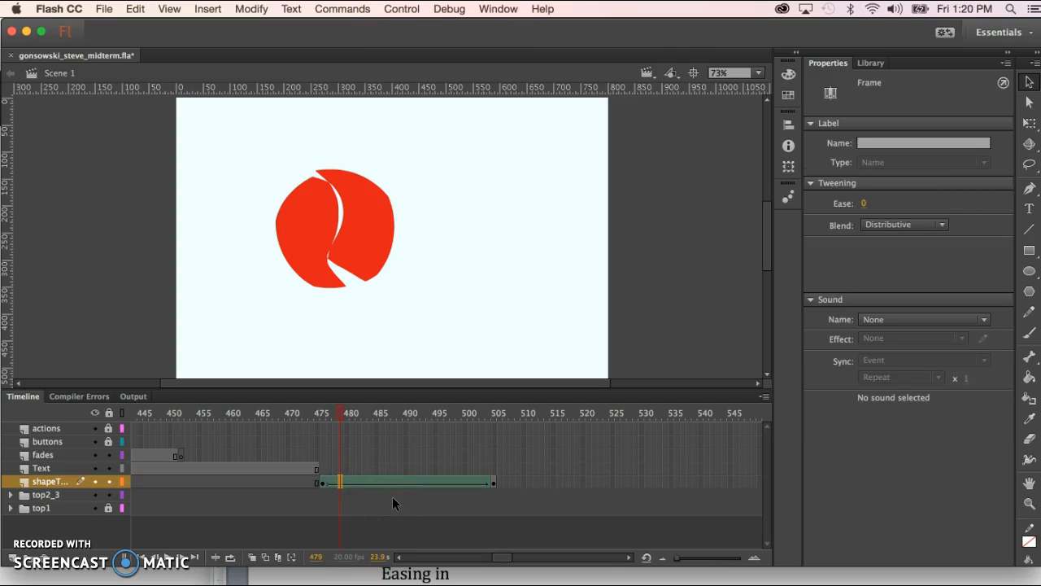
click(393, 343)
key(Return)
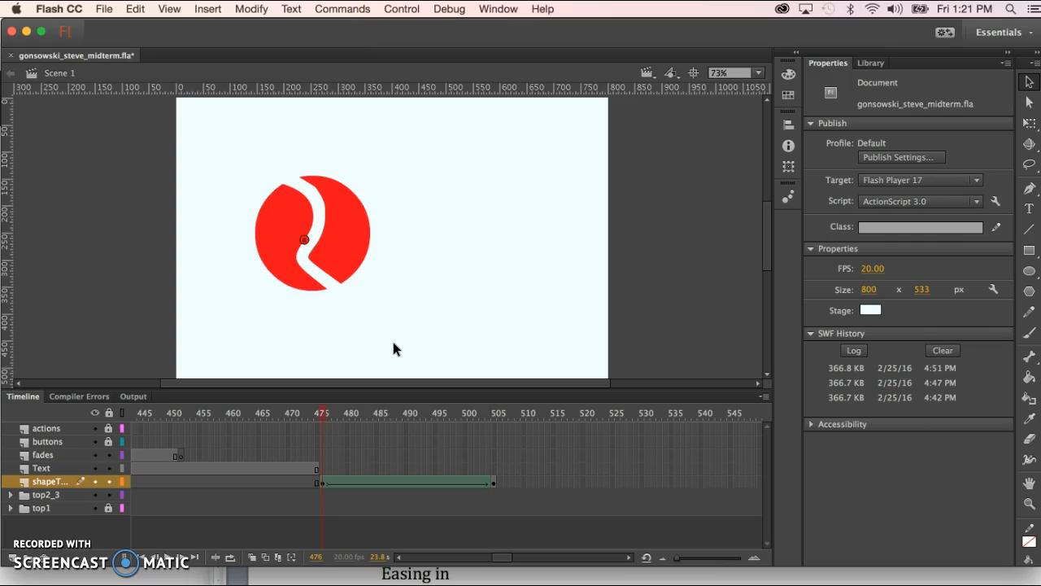
Undo the edits at frame 476 back to before the eraser cut through the red circle.
key(period)
key(period)
key(period)
key(period)
key(period)
key(comma)
key(comma)
key(comma)
key(comma)
key(comma)
key(comma)
key(comma)
key(comma)
key(comma)
key(comma)
key(comma)
key(comma)
key(comma)
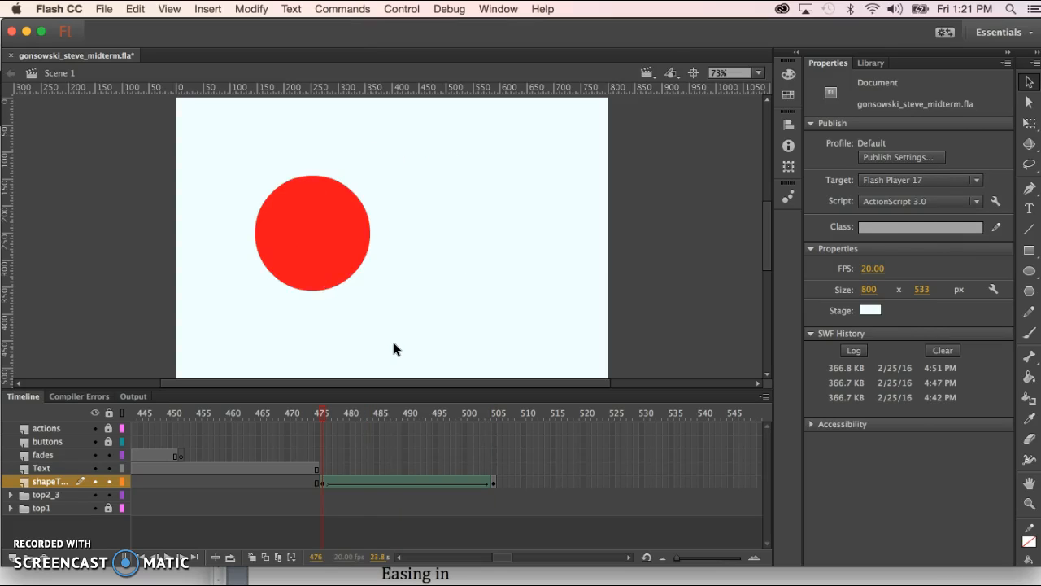
Add a keyframe at frame 480 of the shape tween and erase an S-shaped cut through the red circle at frame 476.
click(323, 483)
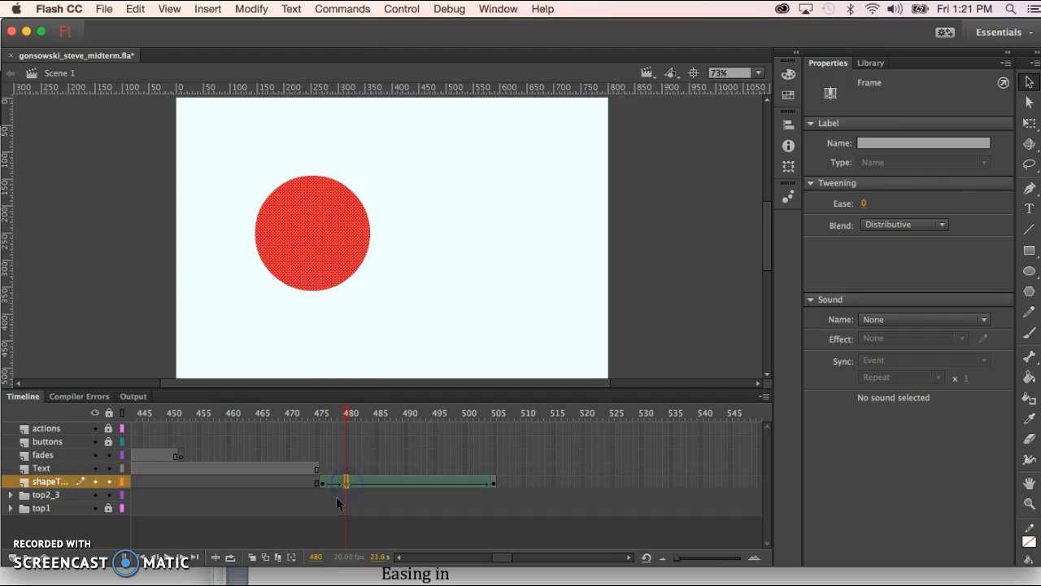
click(321, 482)
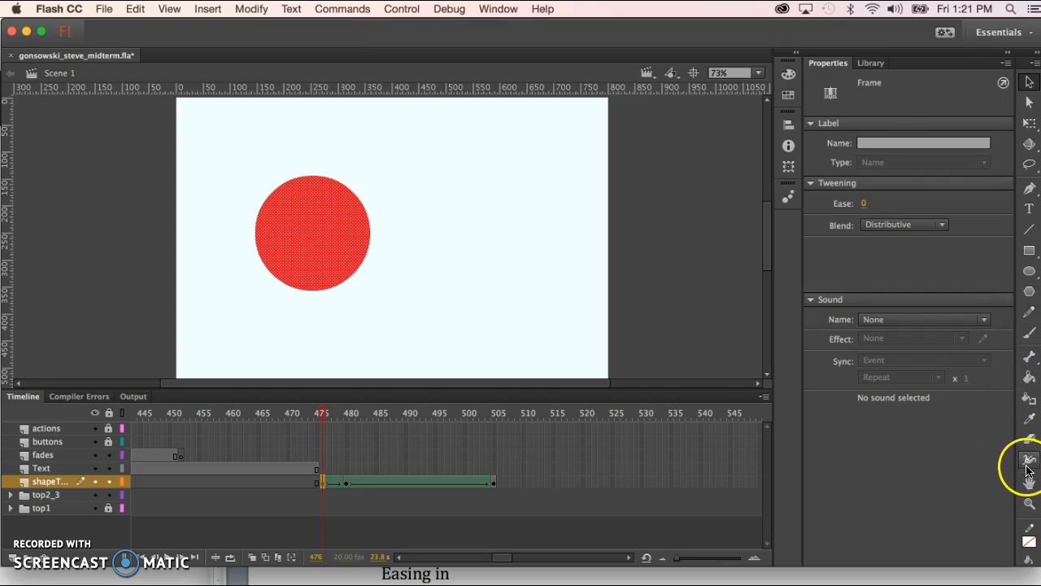
click(1029, 437)
mouse_move(263, 174)
mouse_down()
mouse_move(308, 207)
mouse_move(300, 257)
mouse_move(368, 308)
mouse_up()
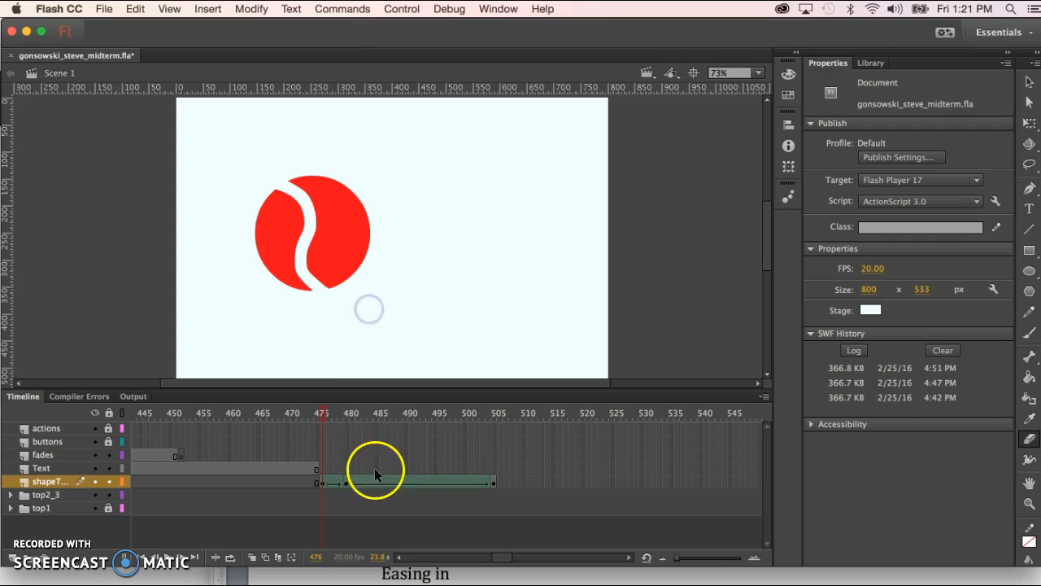
click(323, 416)
mouse_move(323, 416)
mouse_down()
mouse_move(490, 457)
mouse_move(353, 453)
mouse_move(432, 453)
mouse_up()
Remove the shape tween from the frames between keyframes 476 and 480 and scrub through them.
click(330, 481)
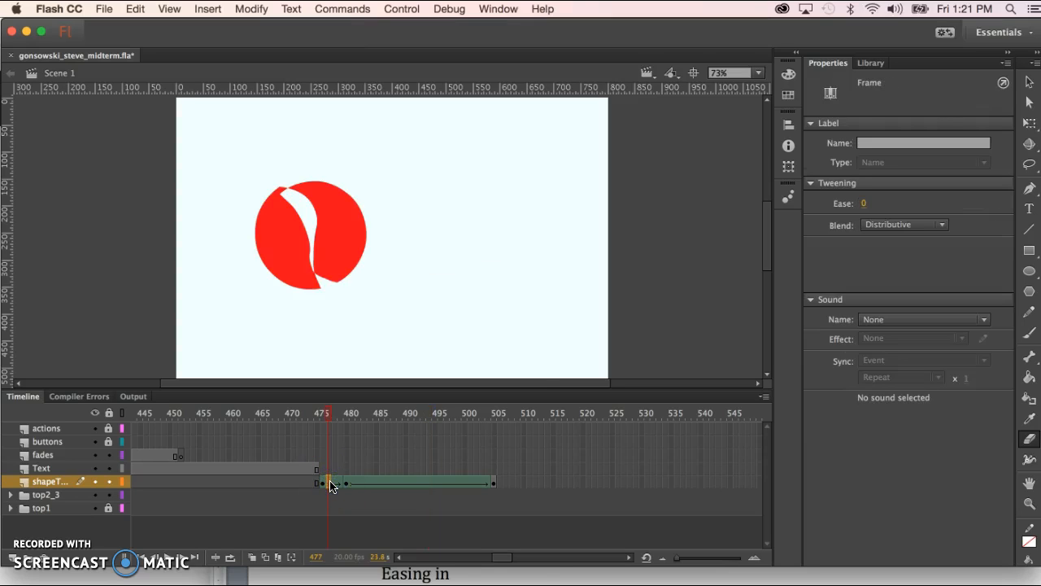
right_click(331, 486)
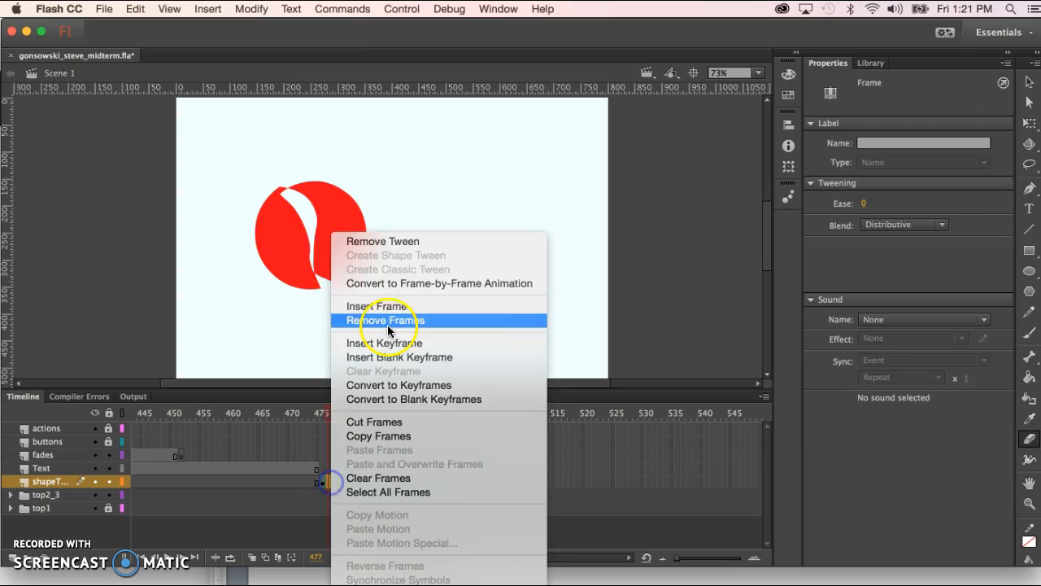
click(406, 246)
click(327, 414)
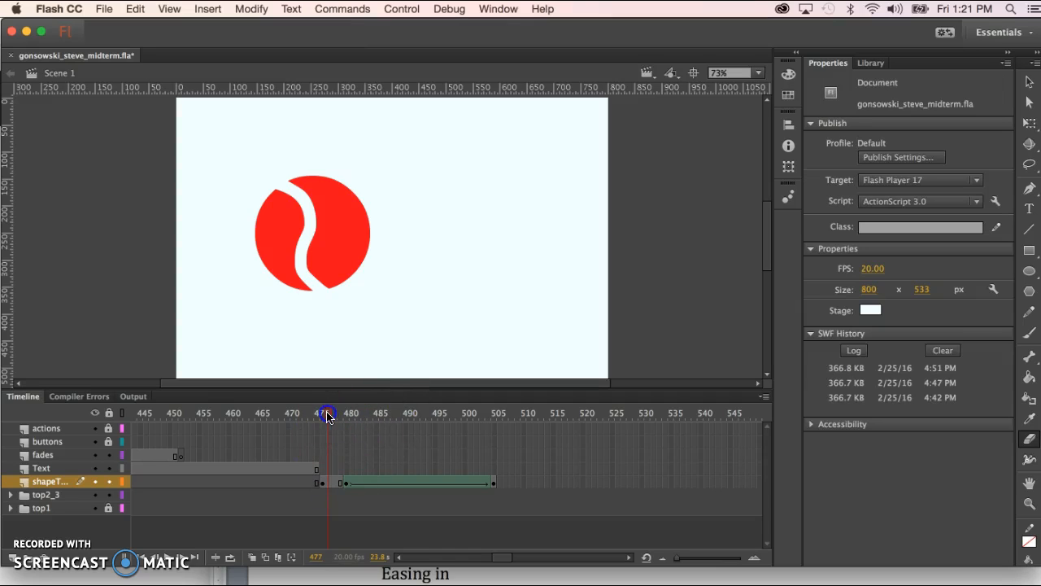
mouse_move(324, 416)
mouse_down()
mouse_move(388, 414)
mouse_move(316, 412)
mouse_move(344, 412)
mouse_move(332, 417)
mouse_up()
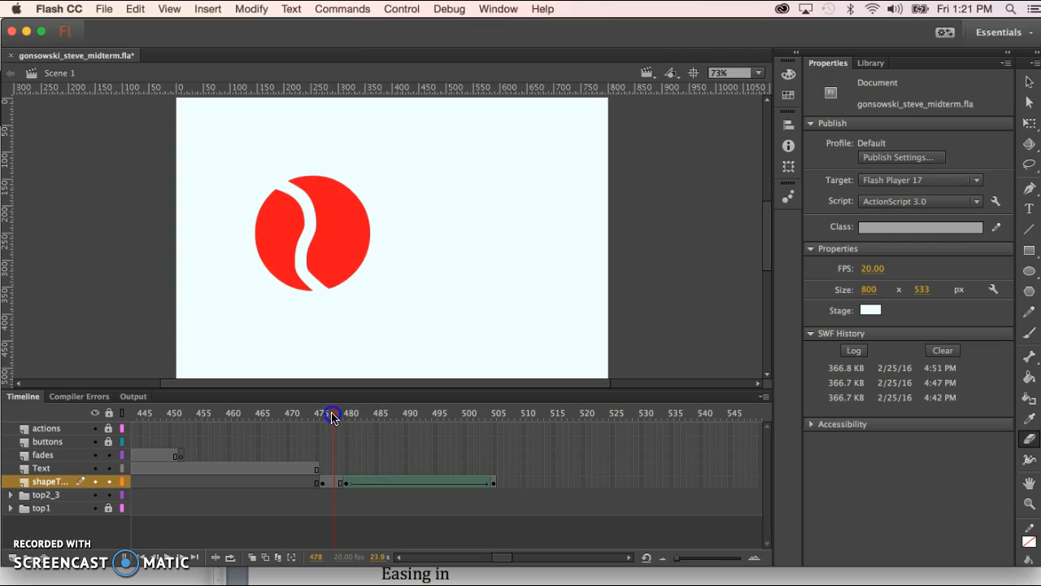
Paint red over the middle of the circle's gap in a new keyframe at frame 477, and add another keyframe after it.
click(330, 482)
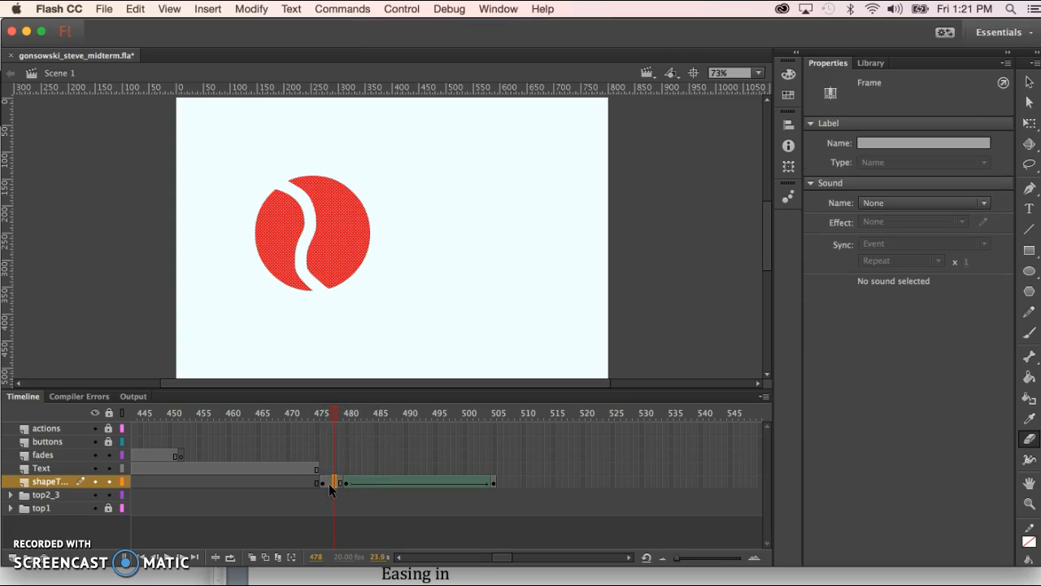
click(328, 483)
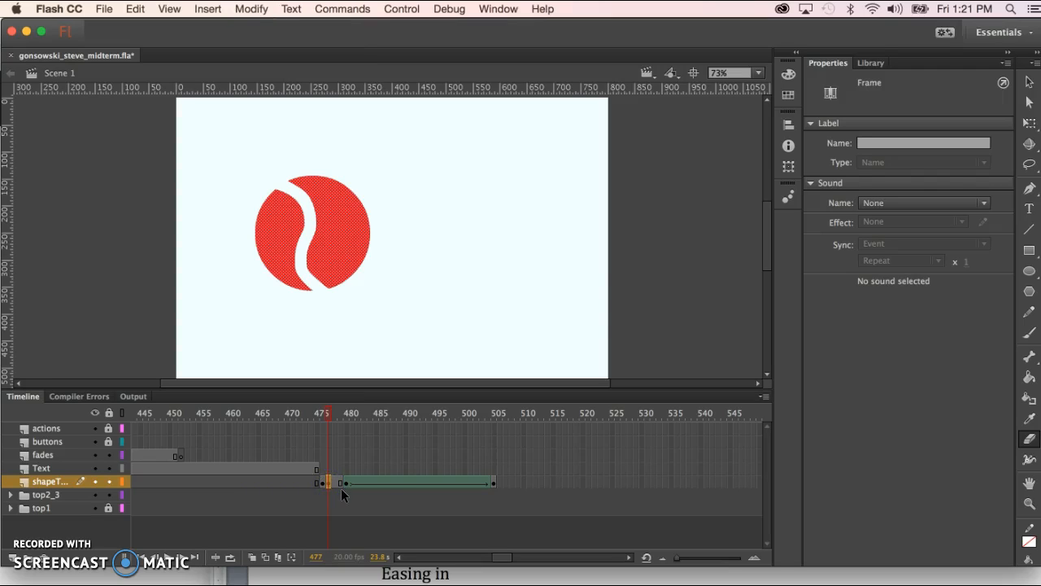
click(1028, 333)
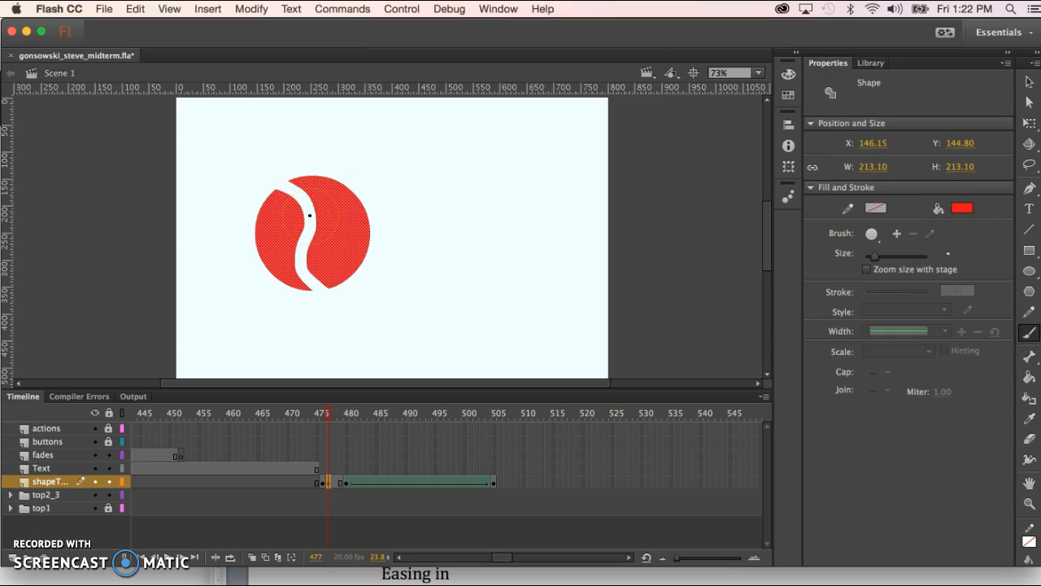
mouse_move(324, 199)
mouse_down()
mouse_move(302, 215)
mouse_move(317, 229)
mouse_up()
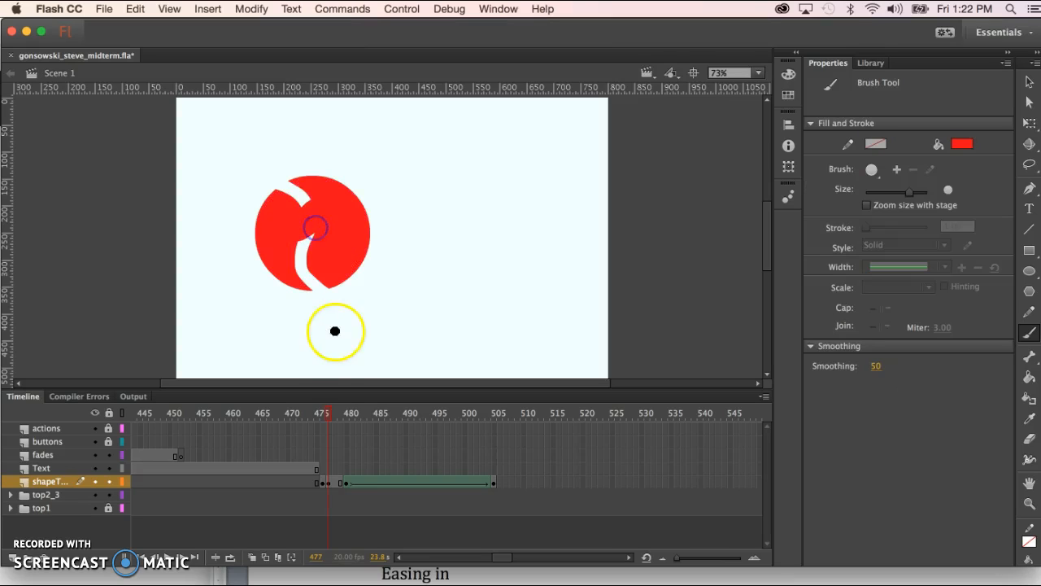
click(336, 483)
key(F6)
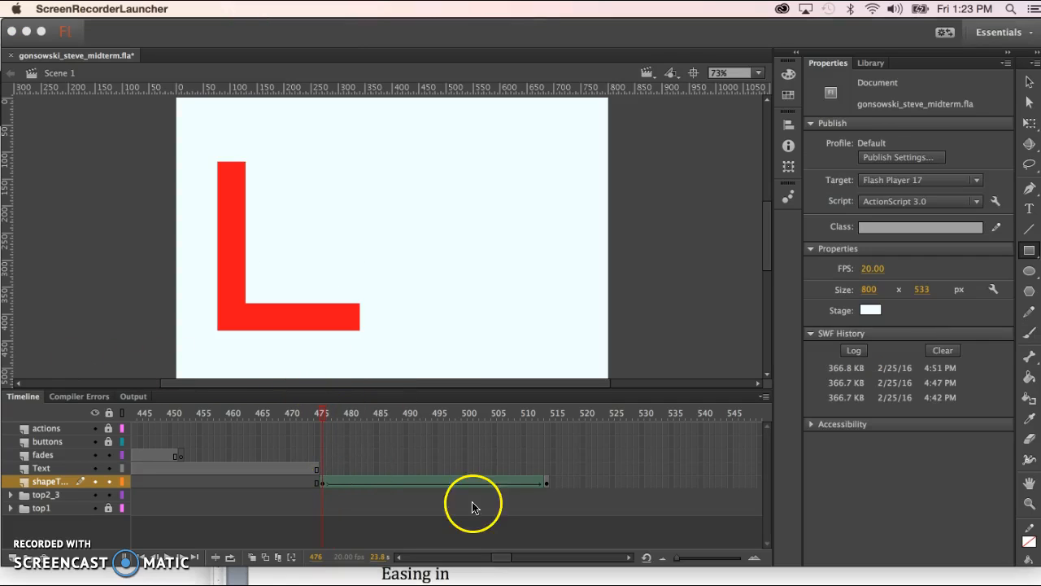
Compare the red L-shape at frame 476 with the square at frame 514, playing and scrubbing the shape tween between them.
click(323, 481)
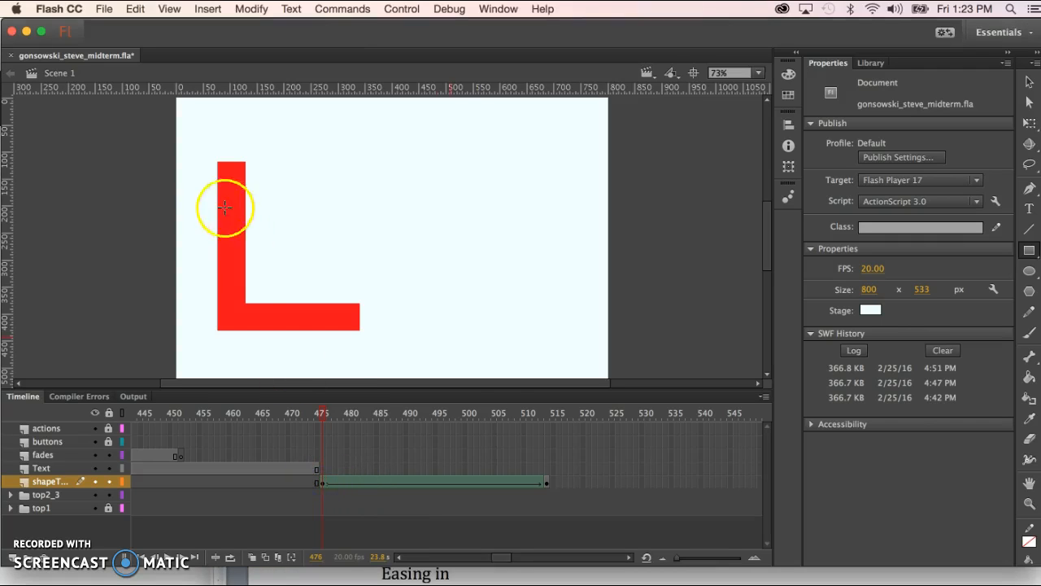
click(547, 482)
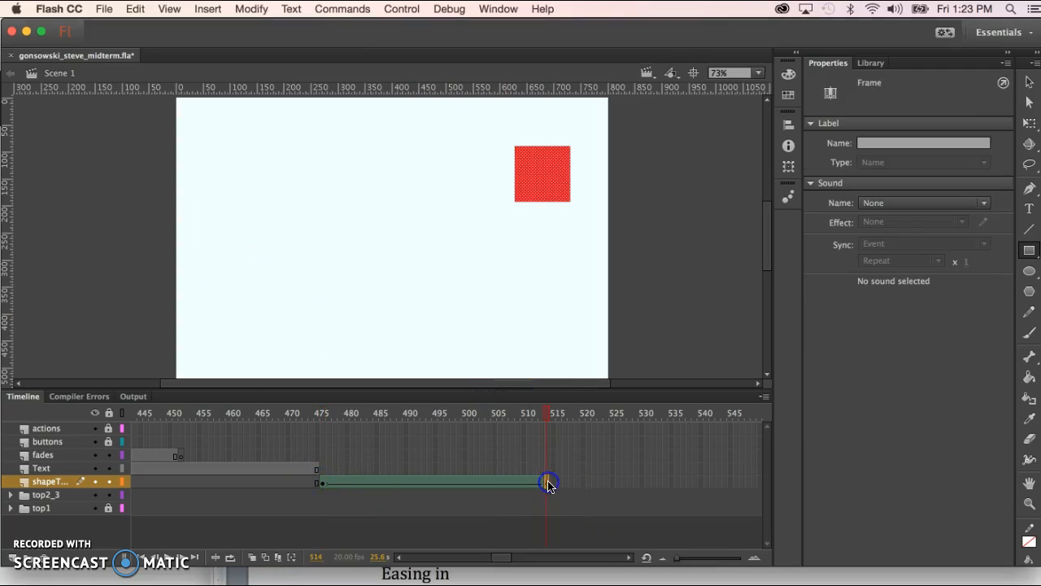
click(323, 481)
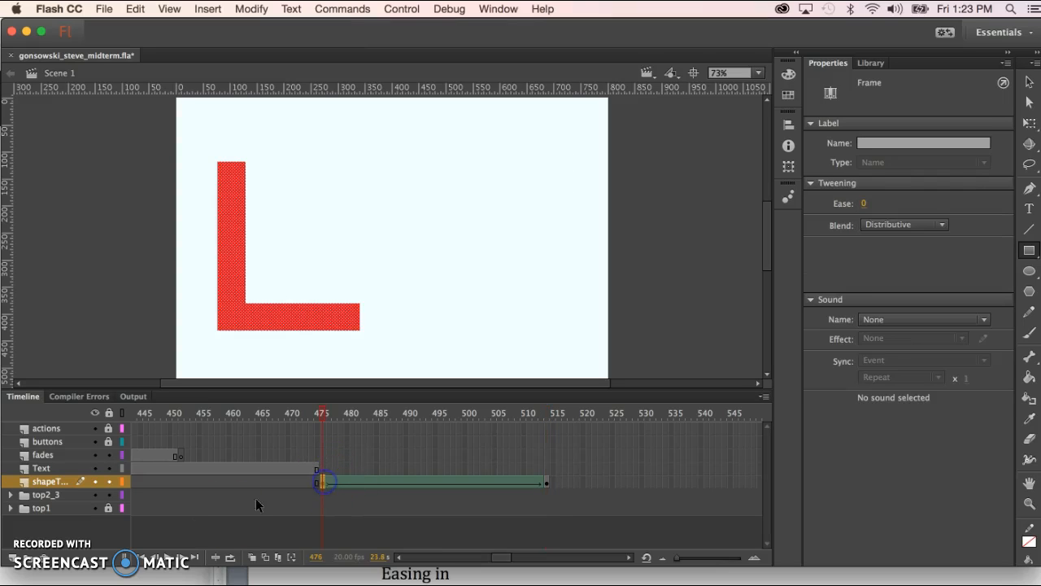
click(169, 562)
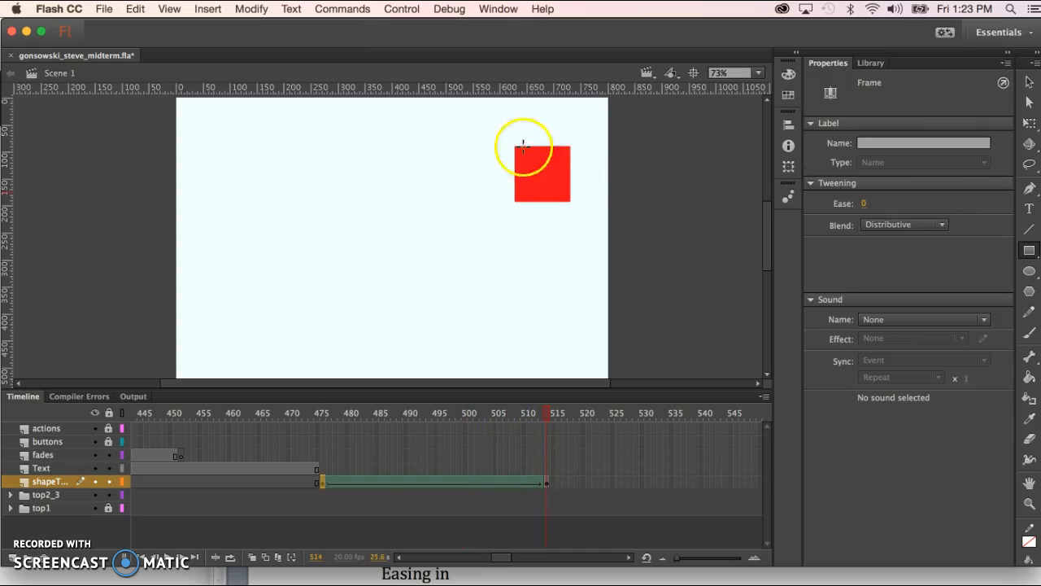
drag(537, 412, 509, 414)
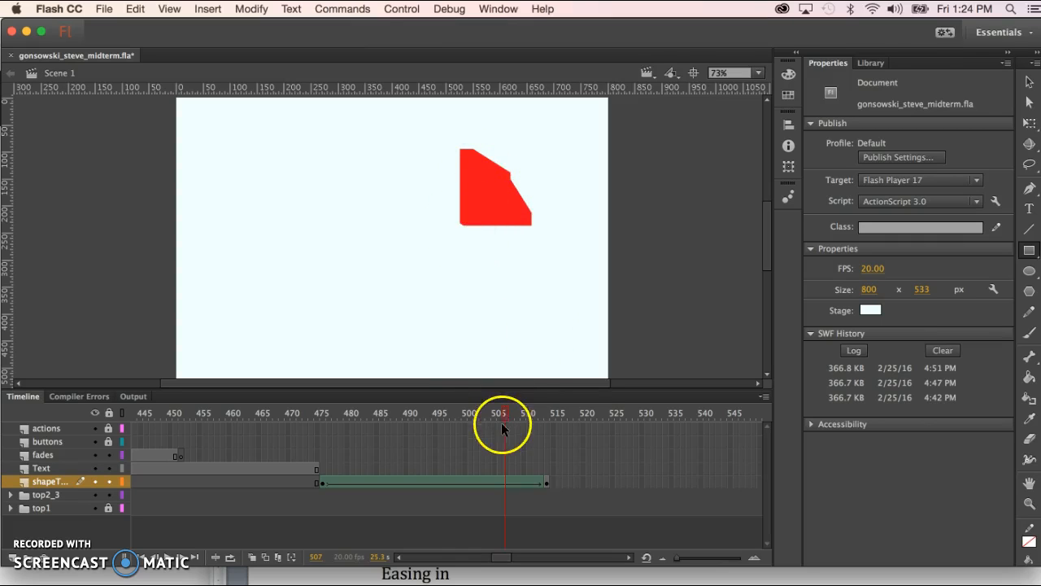
drag(504, 417, 327, 427)
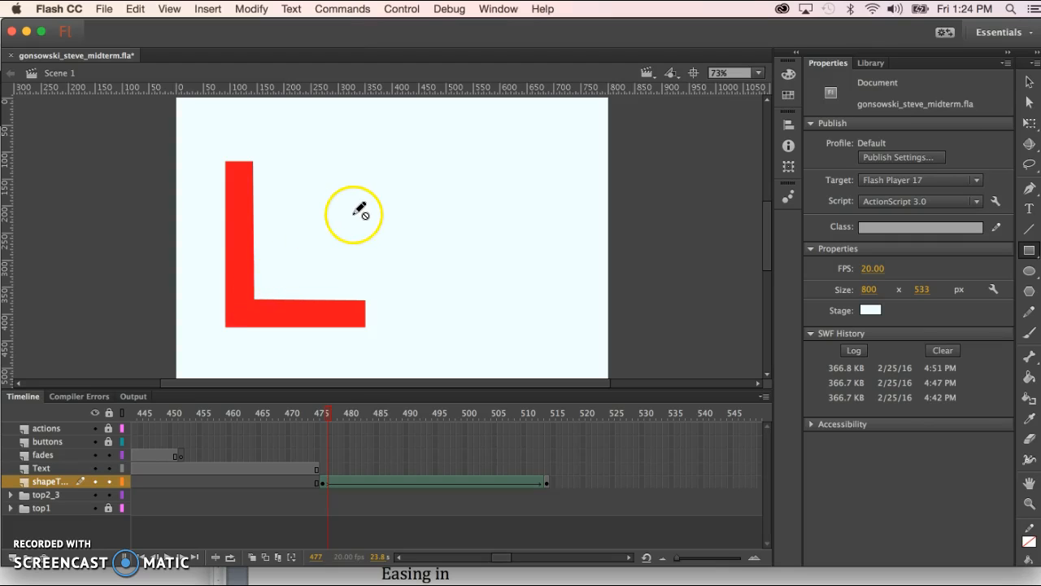
Alternate between the keyframes at 476 and 514 to examine the L-shape and the square at both ends of the tween.
click(324, 415)
click(351, 477)
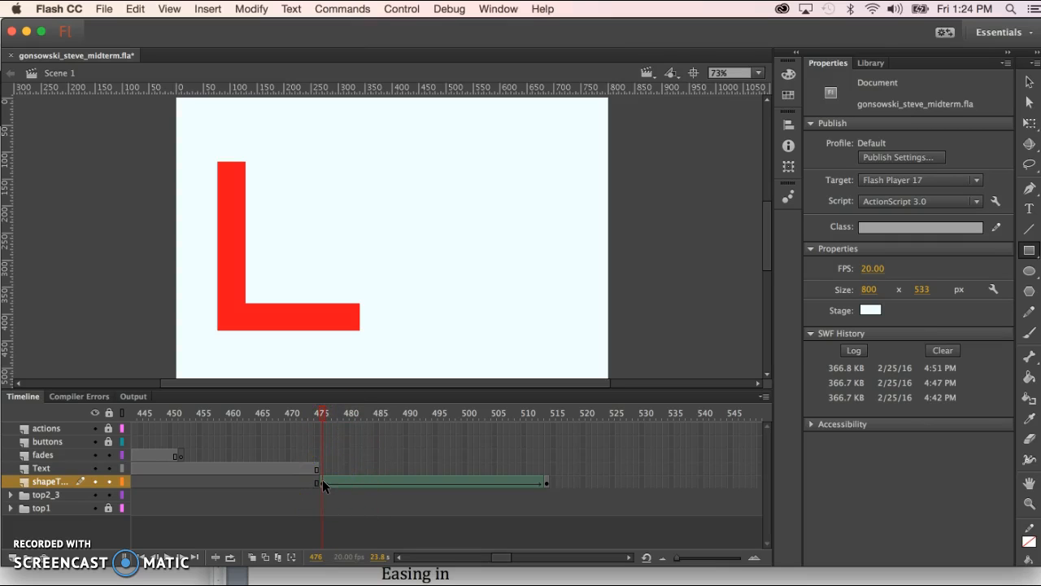
click(322, 480)
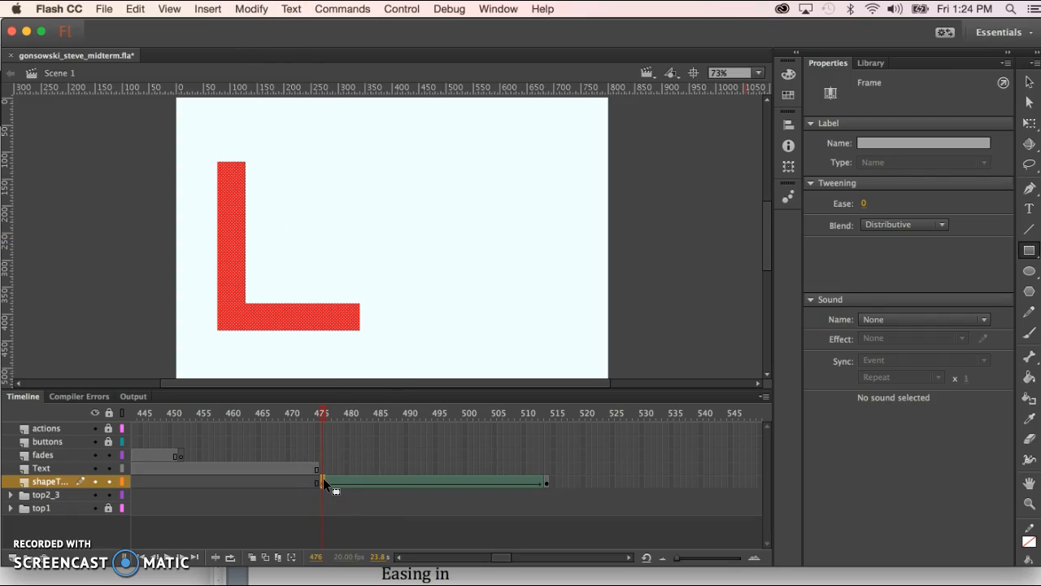
click(545, 481)
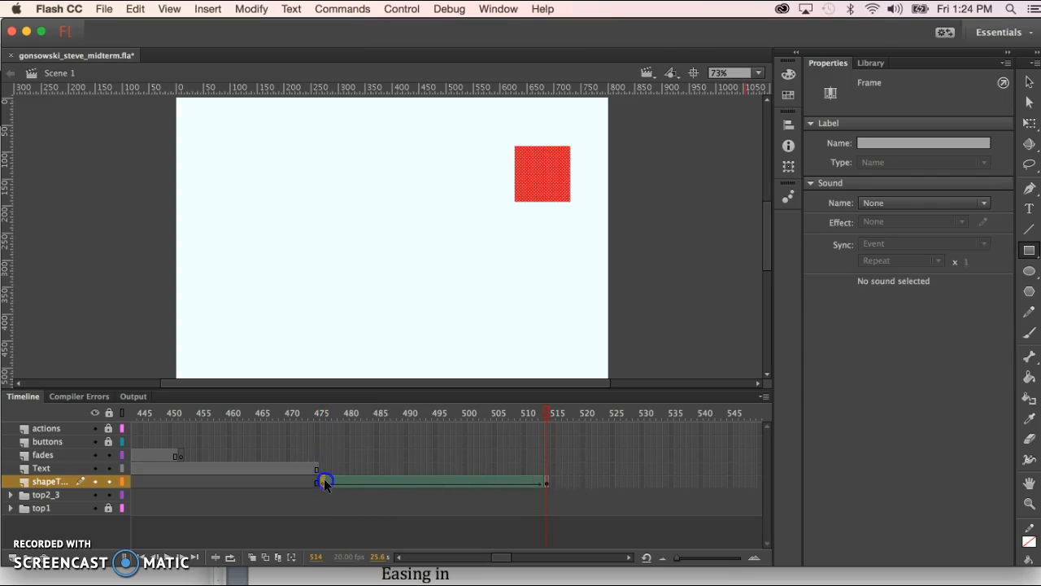
click(324, 481)
click(546, 481)
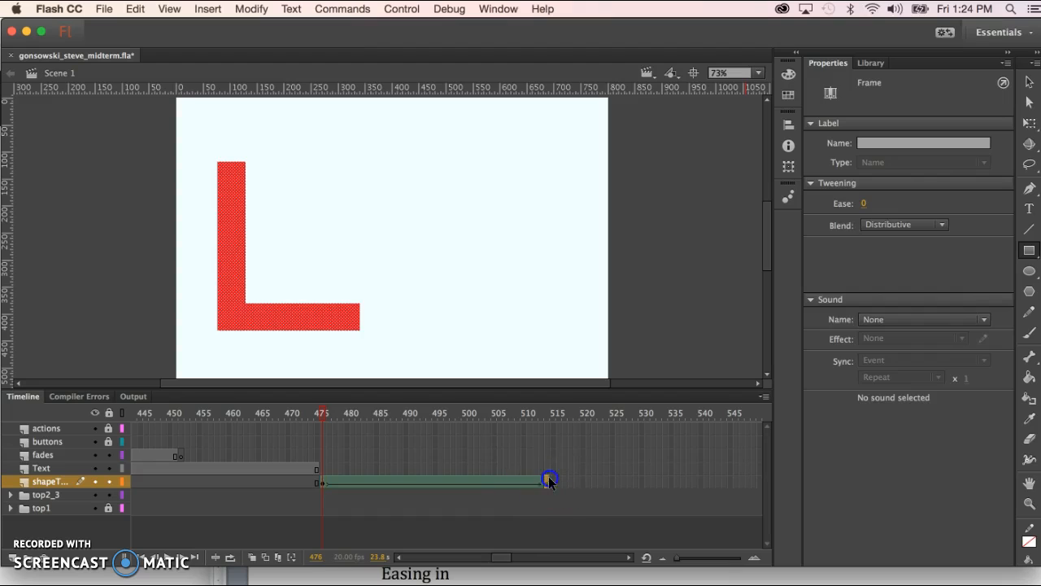
Add a shape hint at frame 476 and place it on the L-shape's lower-left outer corner.
click(322, 480)
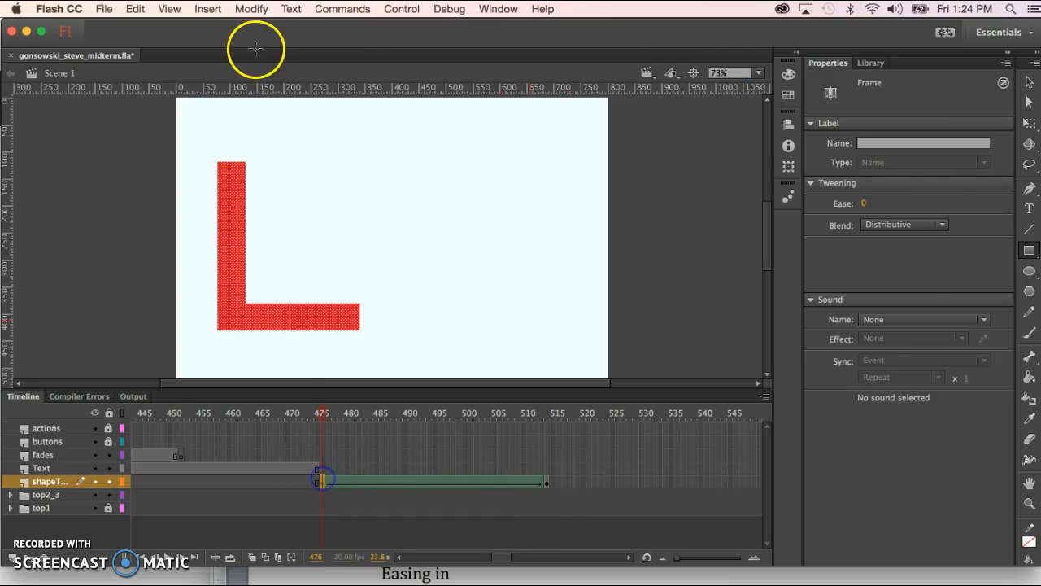
click(205, 9)
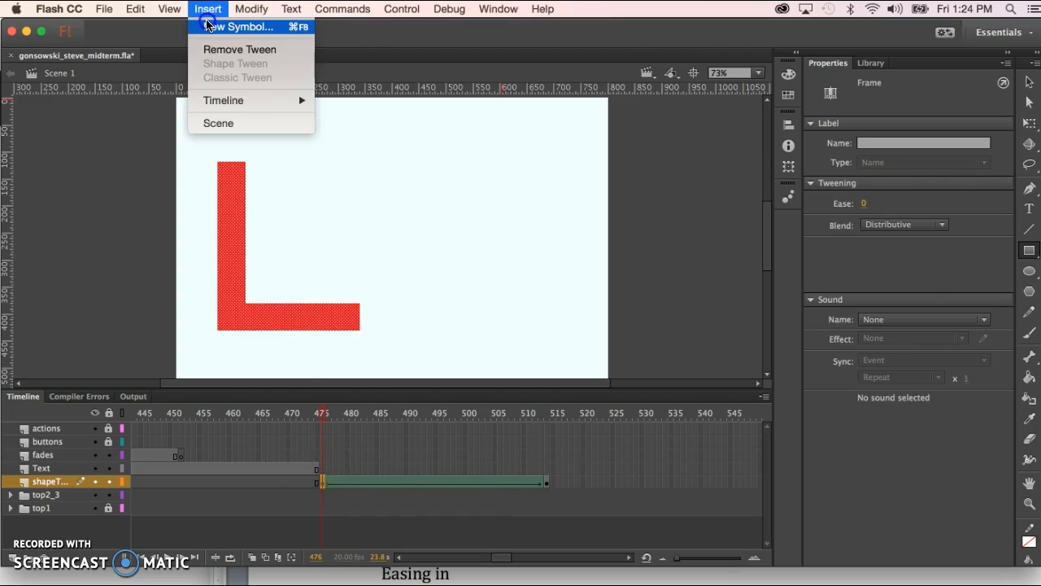
mouse_move(250, 9)
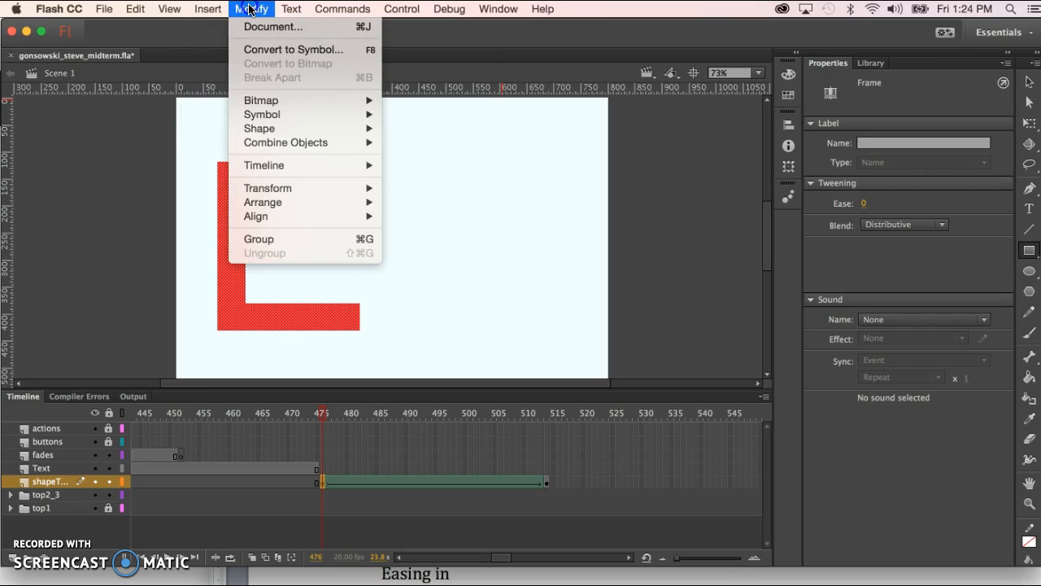
mouse_move(269, 114)
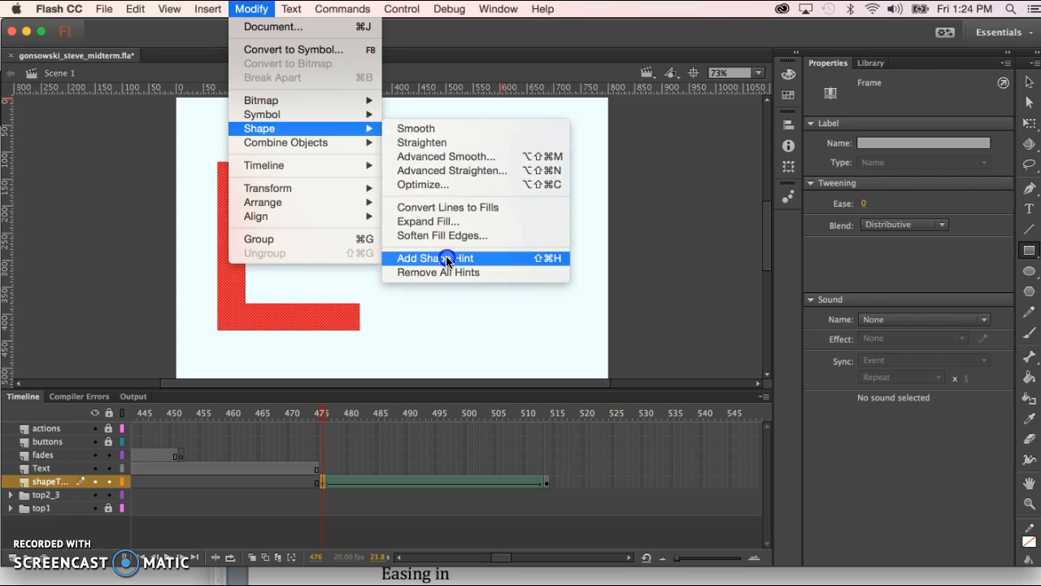
click(545, 258)
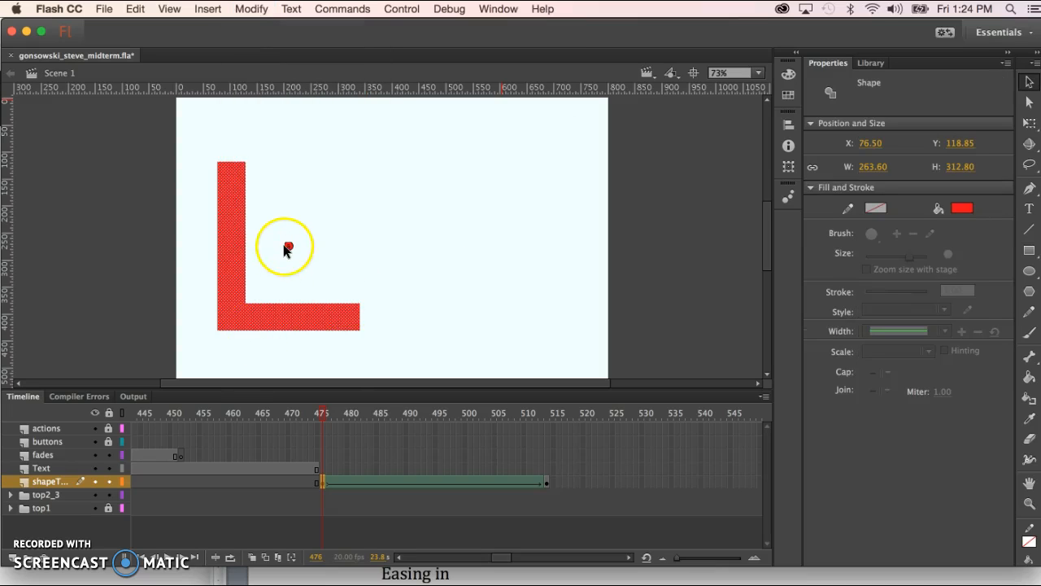
drag(288, 247, 221, 332)
Place the matching shape hint a on the square's lower-left corner at frame 514.
click(323, 413)
drag(323, 415, 546, 433)
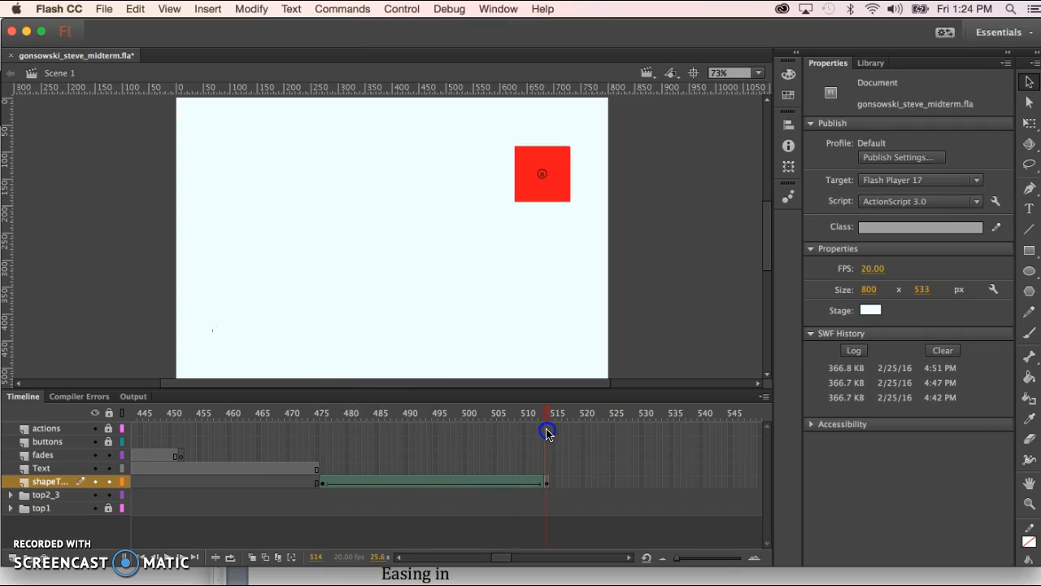
mouse_move(543, 173)
mouse_down()
mouse_move(527, 233)
mouse_move(519, 209)
mouse_up()
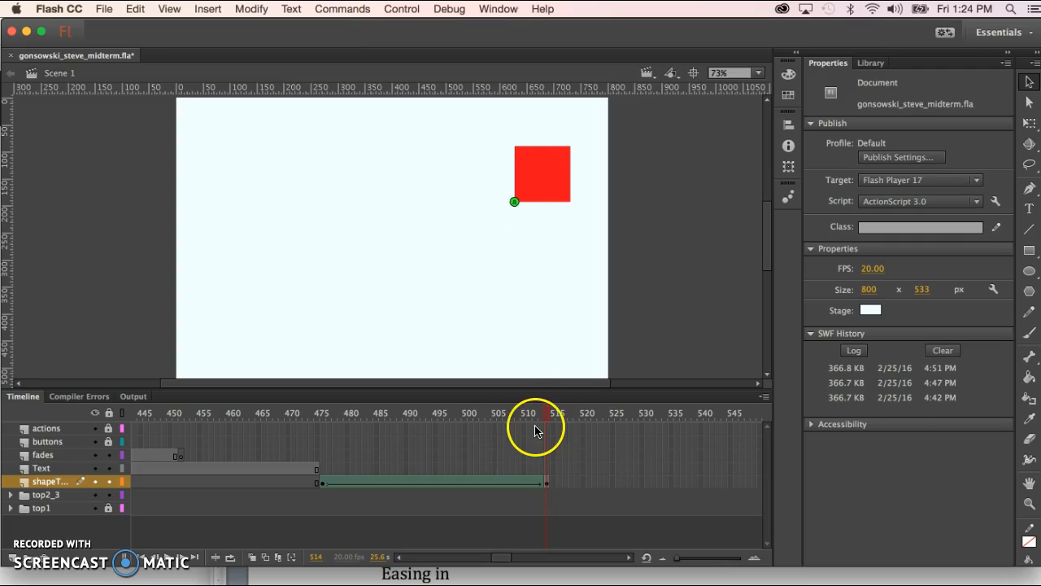
Add a second shape hint at frame 476 and place it on the L-shape's inner corner.
drag(544, 416, 460, 458)
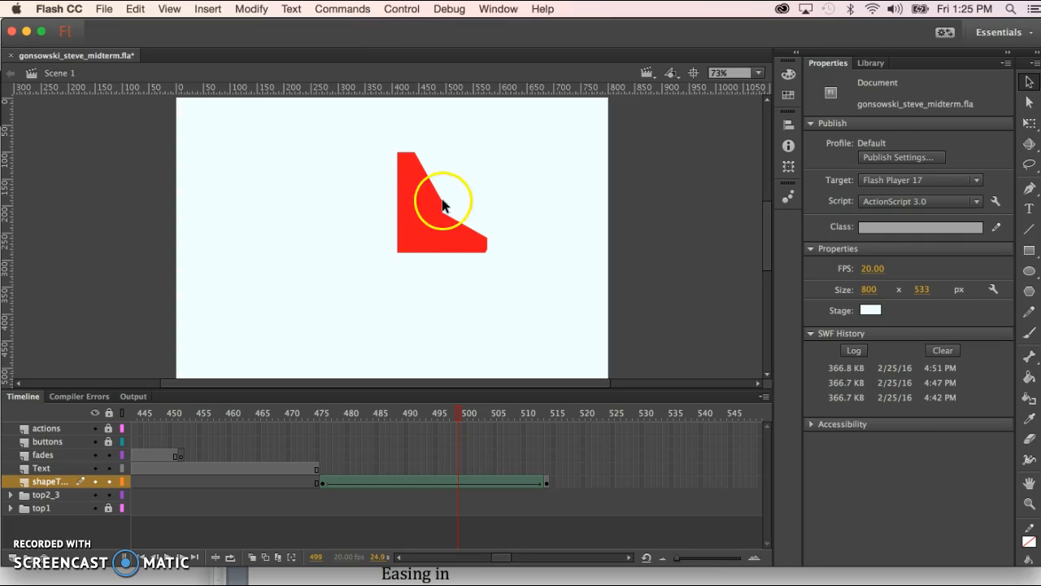
click(460, 414)
drag(460, 413, 321, 416)
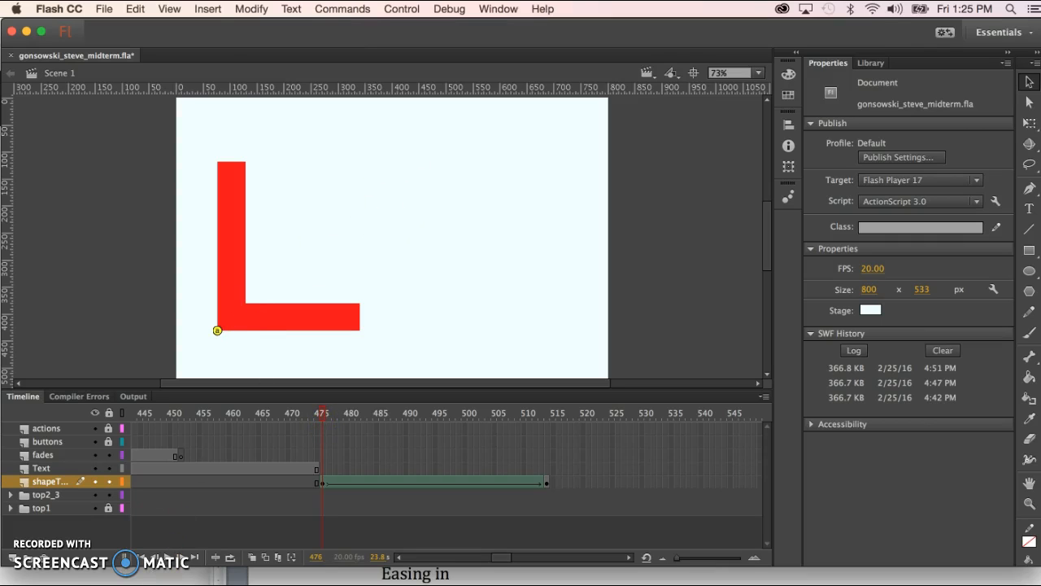
click(251, 9)
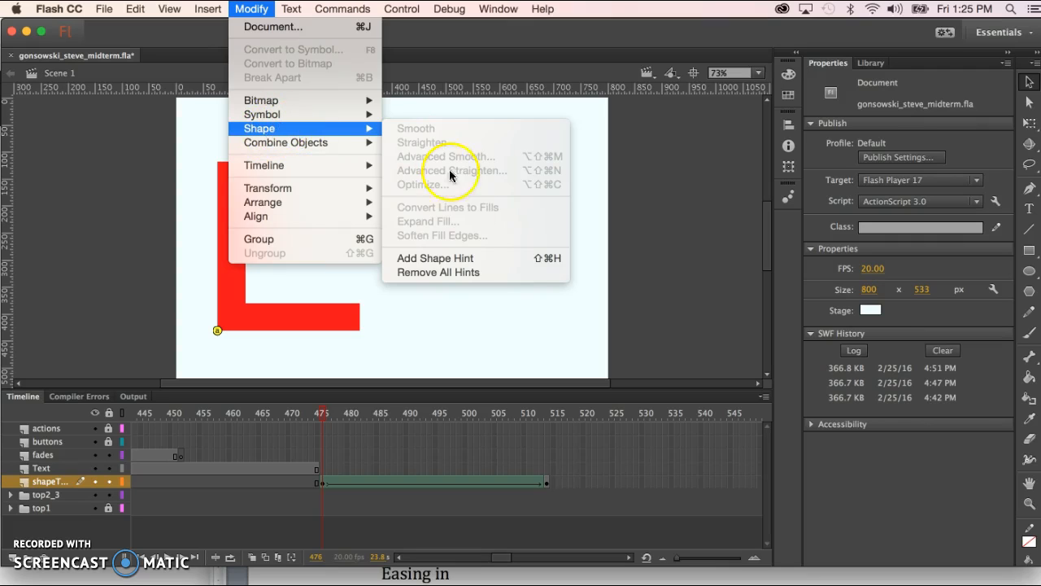
click(472, 258)
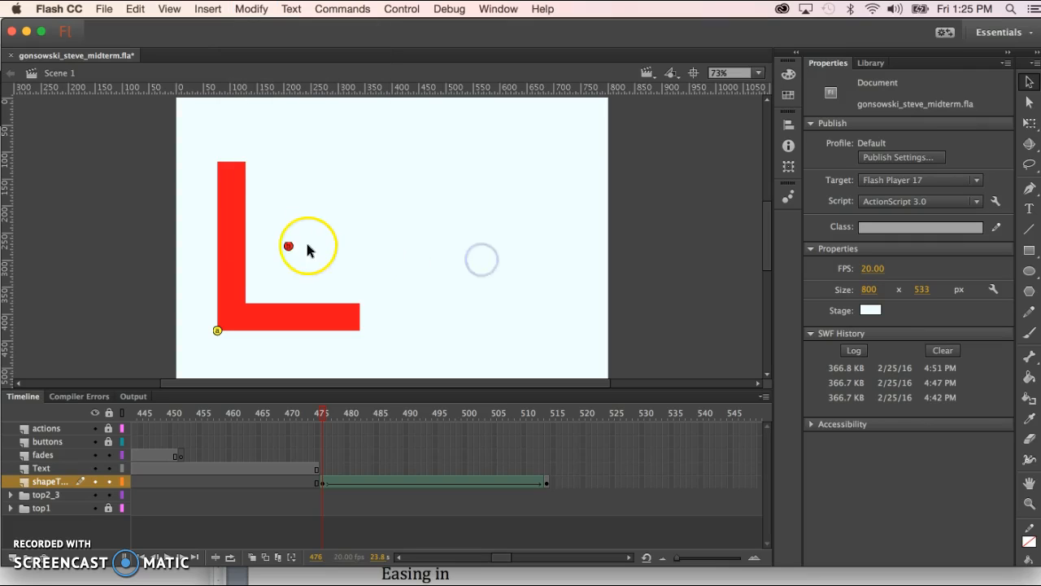
drag(288, 246, 245, 304)
Place the matching shape hint b on the square's upper-right corner at frame 514.
click(324, 414)
drag(324, 415, 548, 431)
click(533, 165)
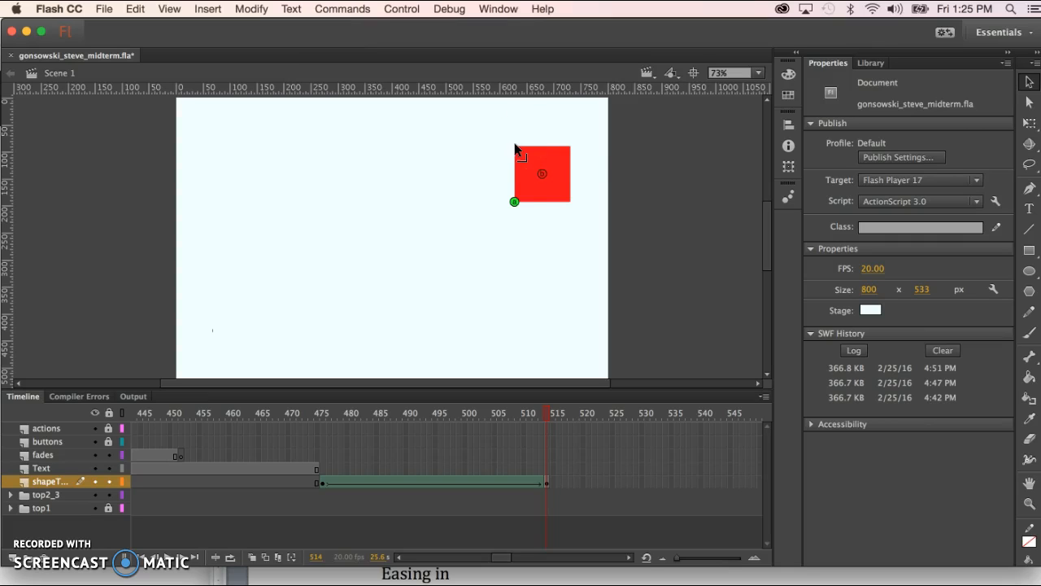
drag(542, 171, 570, 146)
Scrub through the hinted shape tween from frame 476 onward to examine how the L-shape's inner corner morphs.
drag(550, 418, 324, 446)
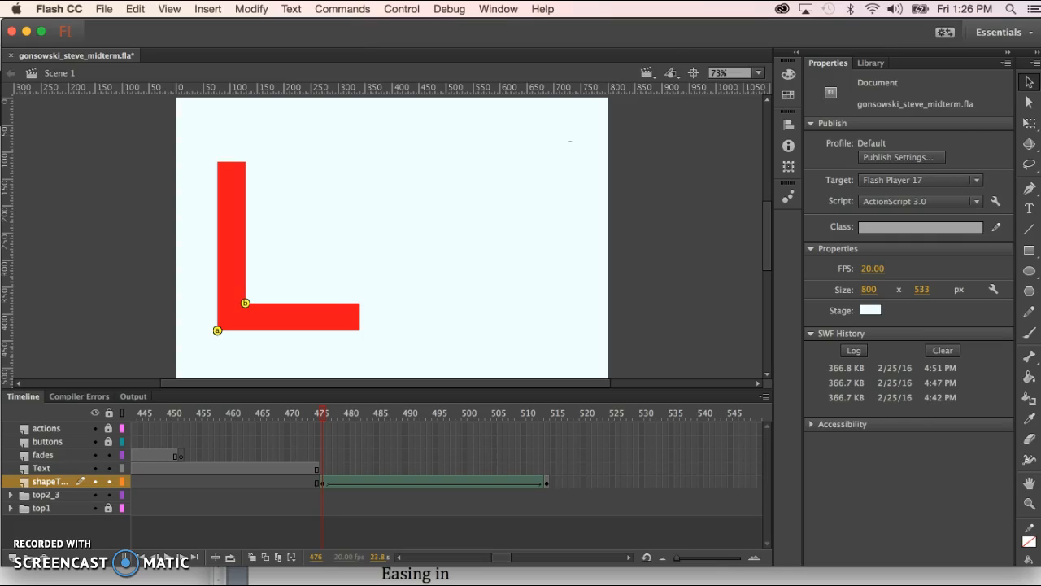
drag(323, 418, 391, 418)
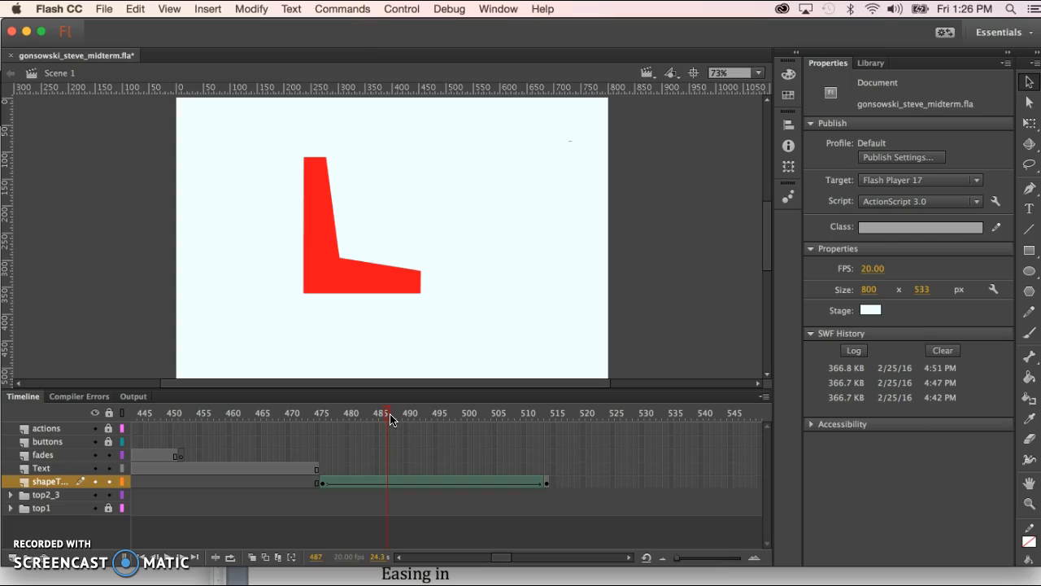
mouse_move(389, 417)
mouse_down()
mouse_move(323, 417)
mouse_move(377, 417)
mouse_up()
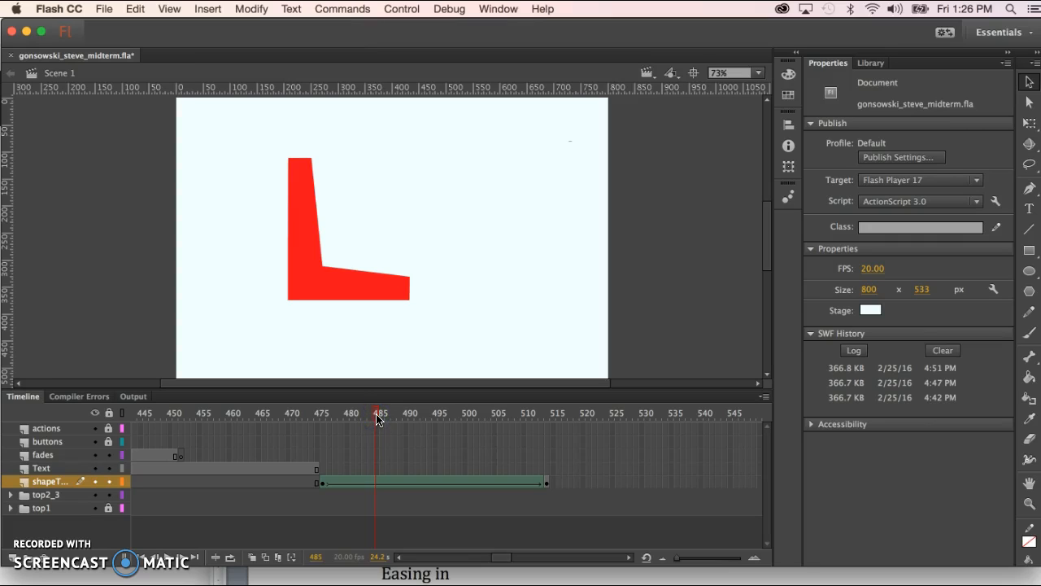
mouse_move(379, 417)
mouse_down()
mouse_move(325, 417)
mouse_move(358, 419)
mouse_up()
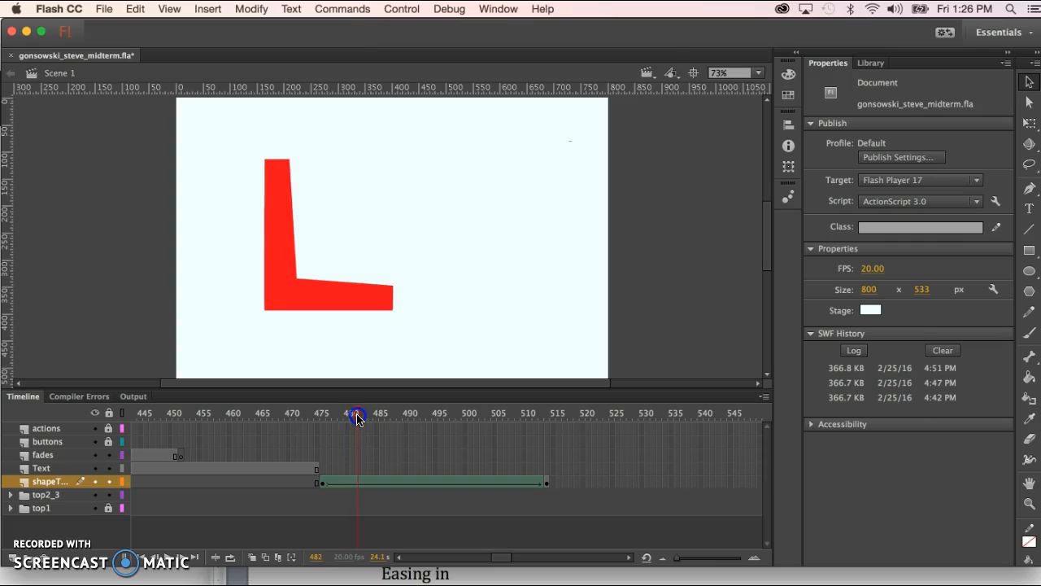
click(414, 480)
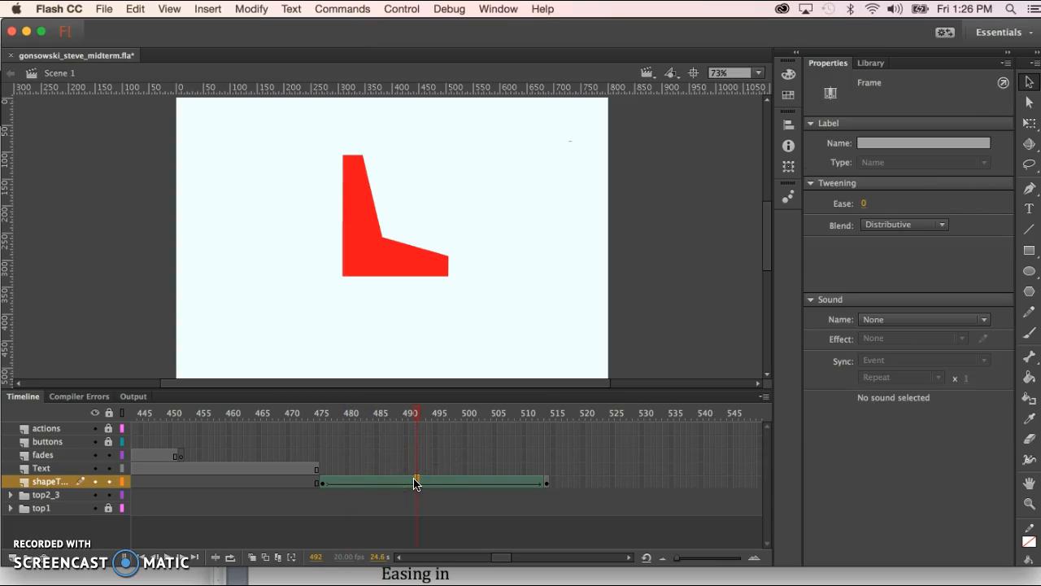
drag(413, 418, 350, 416)
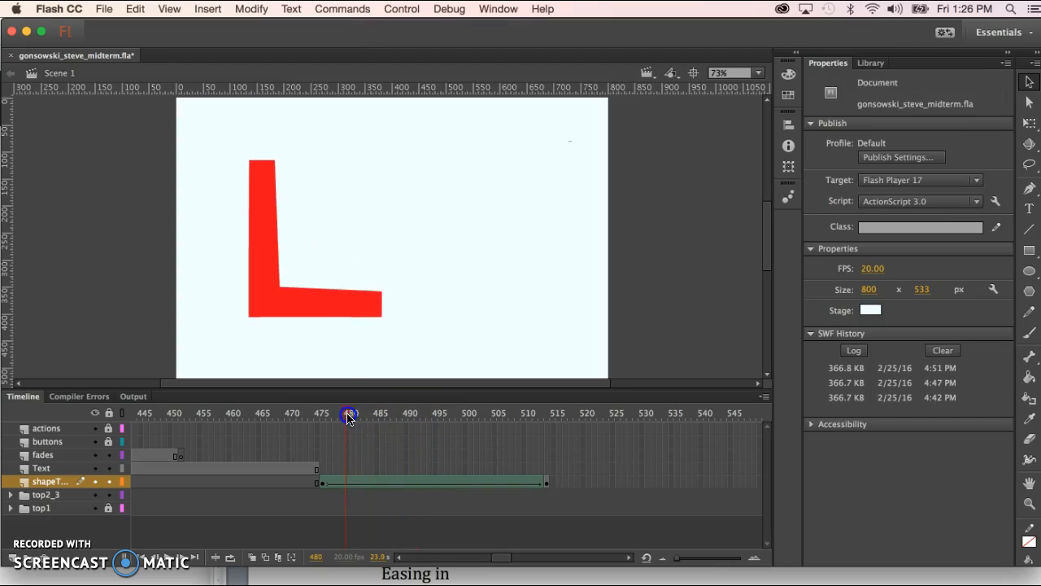
click(340, 482)
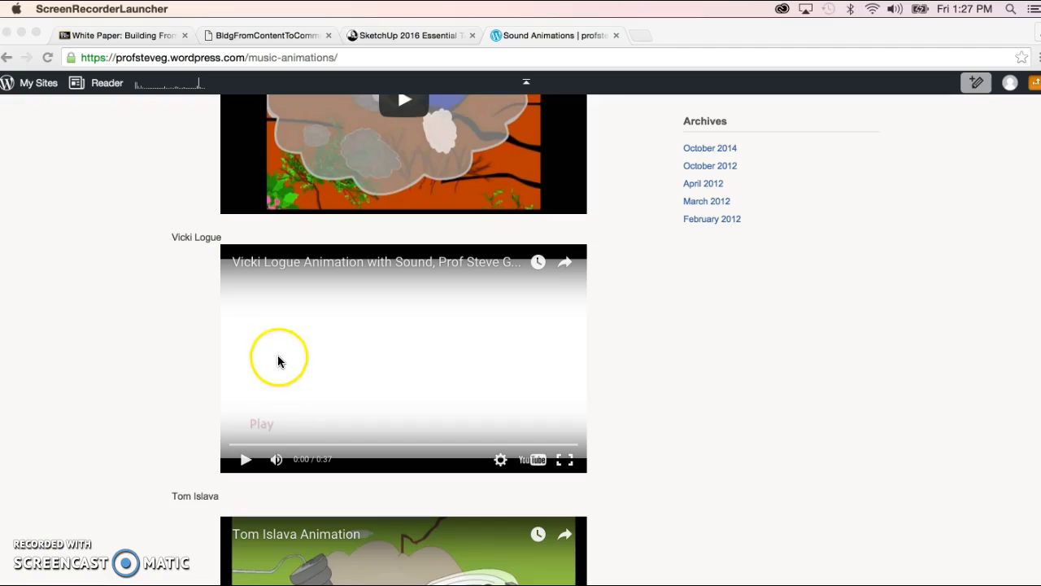
Switch to Chrome and play, pause and resume the flowing-hair animation on the Sound Animations page.
click(246, 461)
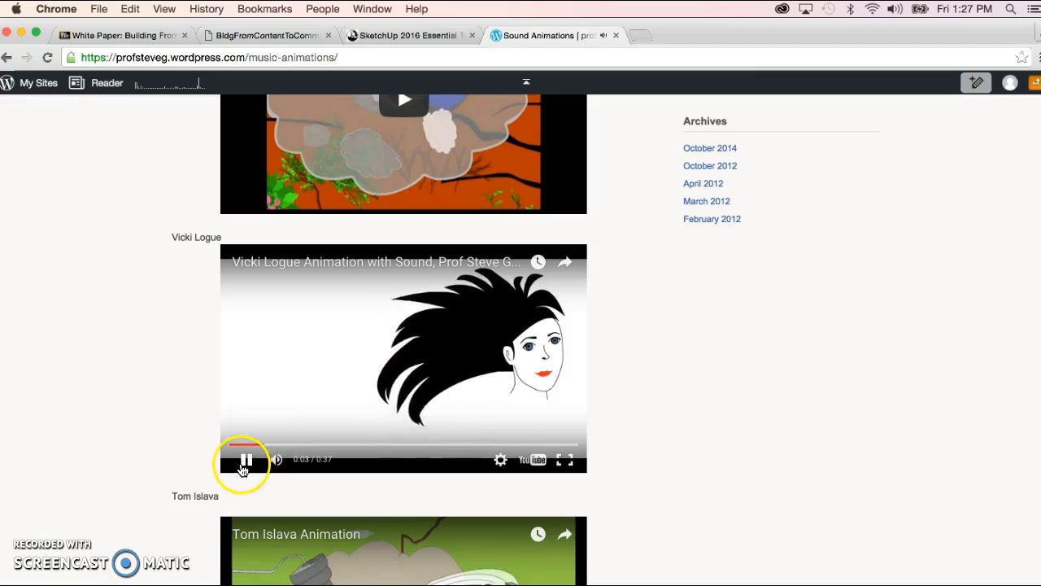
click(244, 465)
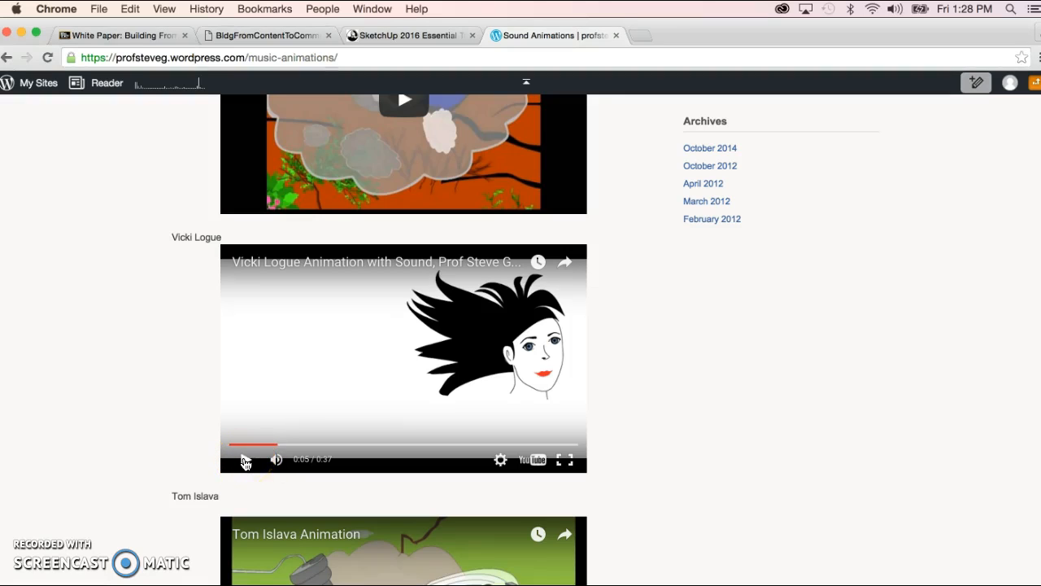
click(246, 461)
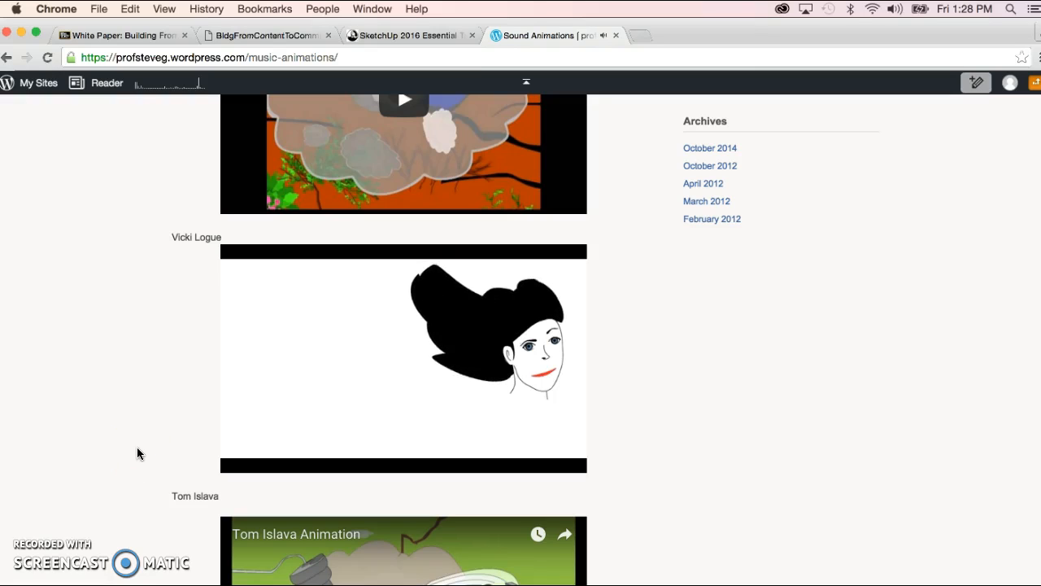
click(108, 479)
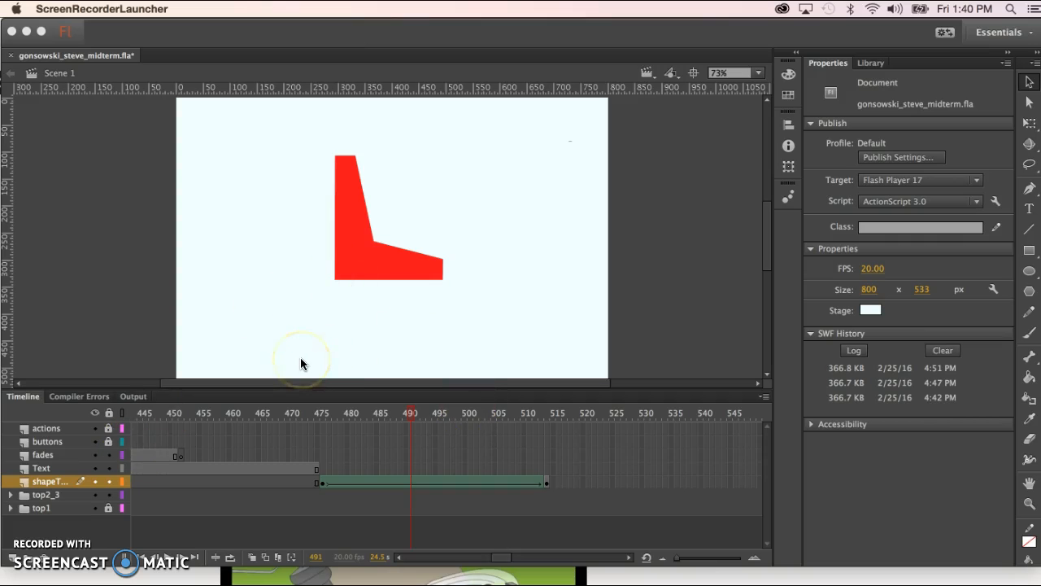
Switch back to Flash, add a new layer above the shape tween layer and insert a keyframe on it at frame 487.
click(269, 379)
click(117, 569)
click(409, 413)
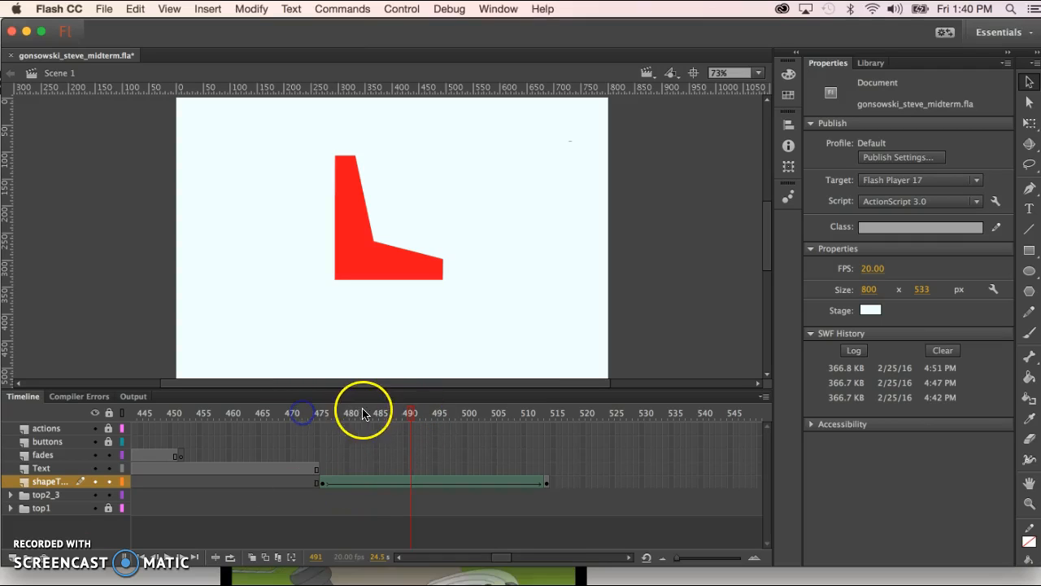
drag(409, 414, 388, 414)
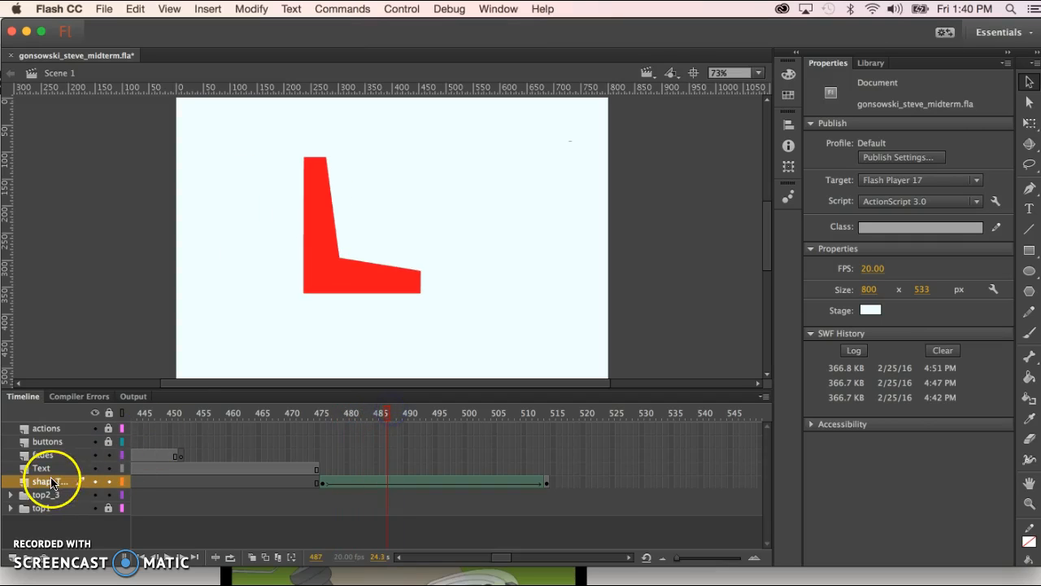
click(12, 562)
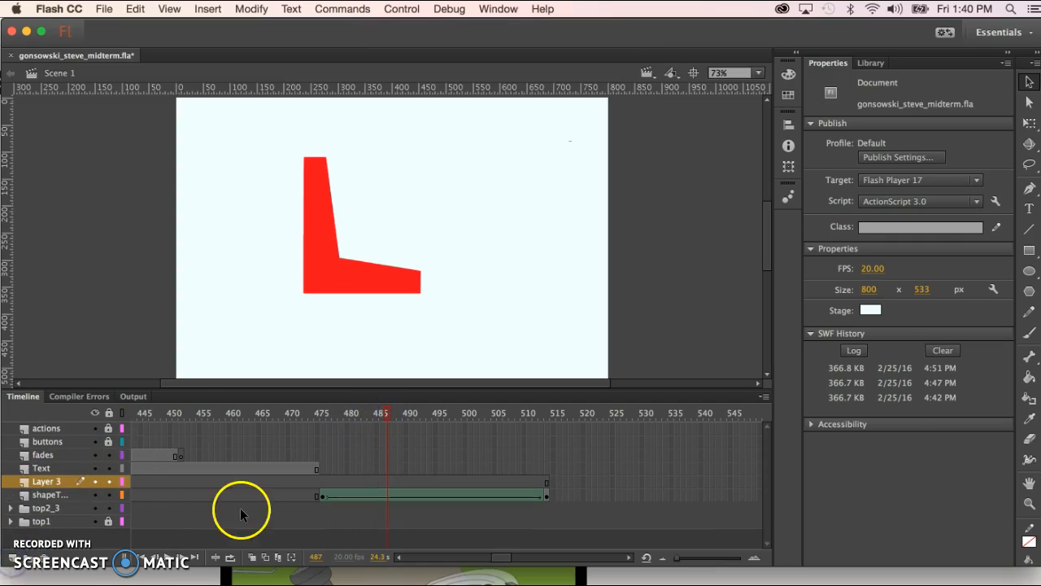
click(387, 480)
key(F6)
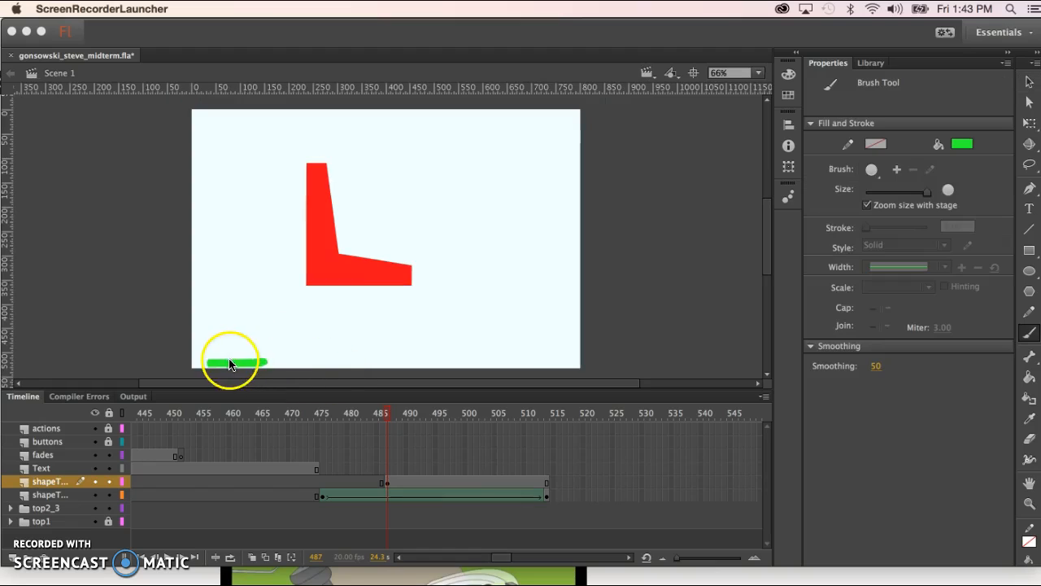
Insert a blank keyframe at frame 504 on the layer with the green brush stroke and turn on onion skinning.
click(426, 484)
click(444, 481)
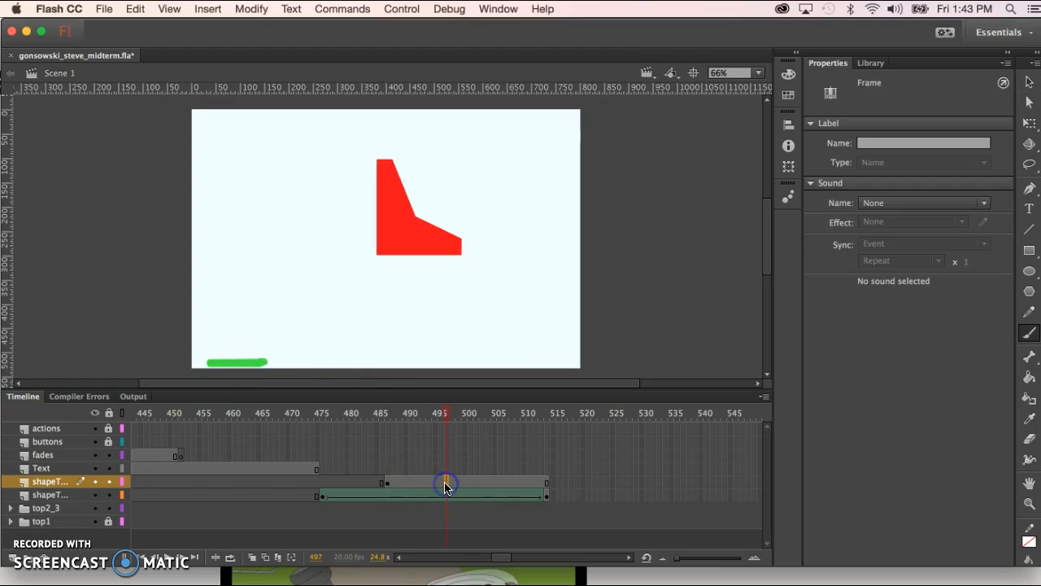
click(488, 481)
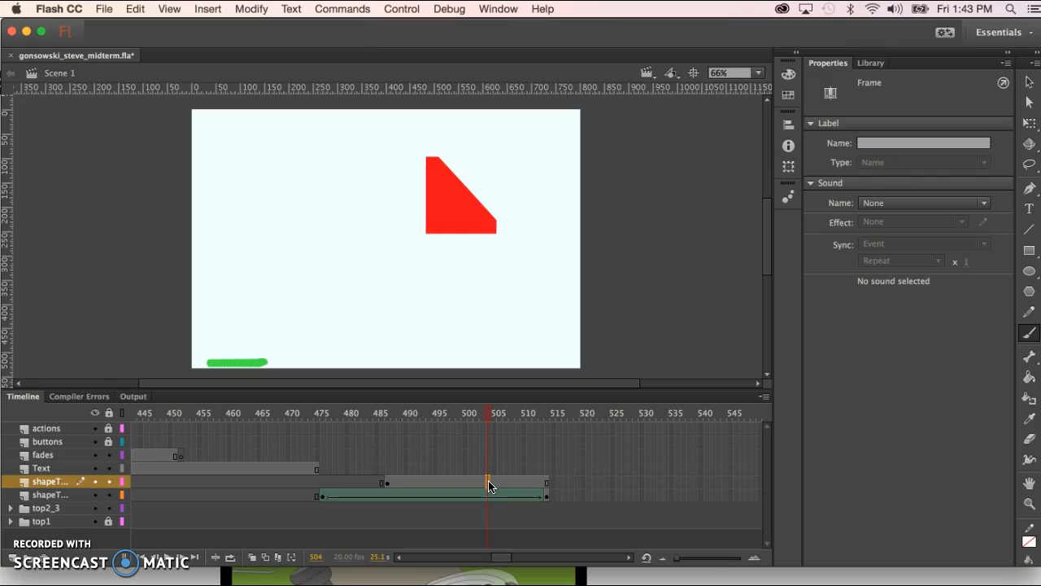
key(F7)
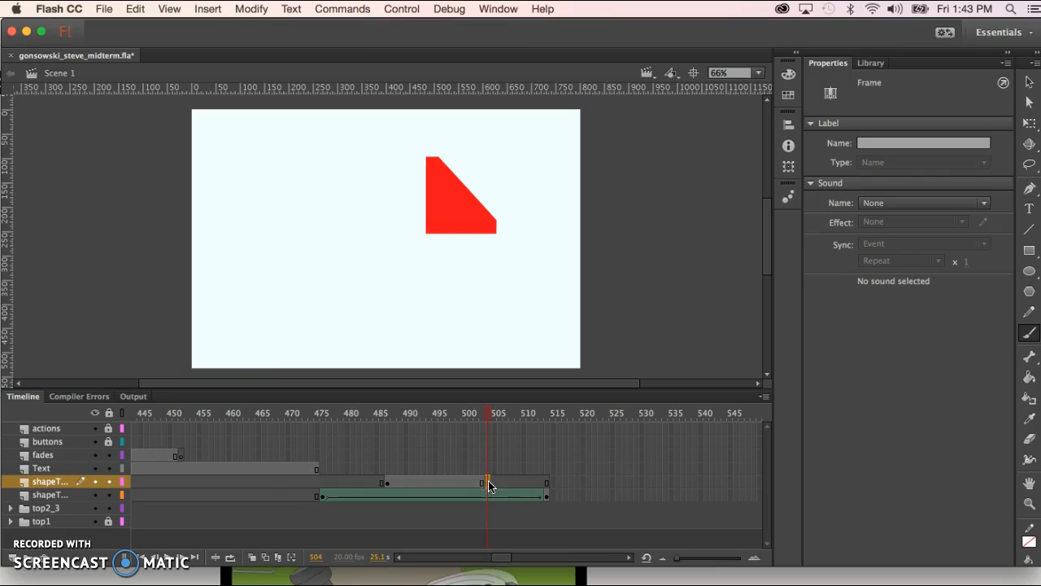
click(253, 557)
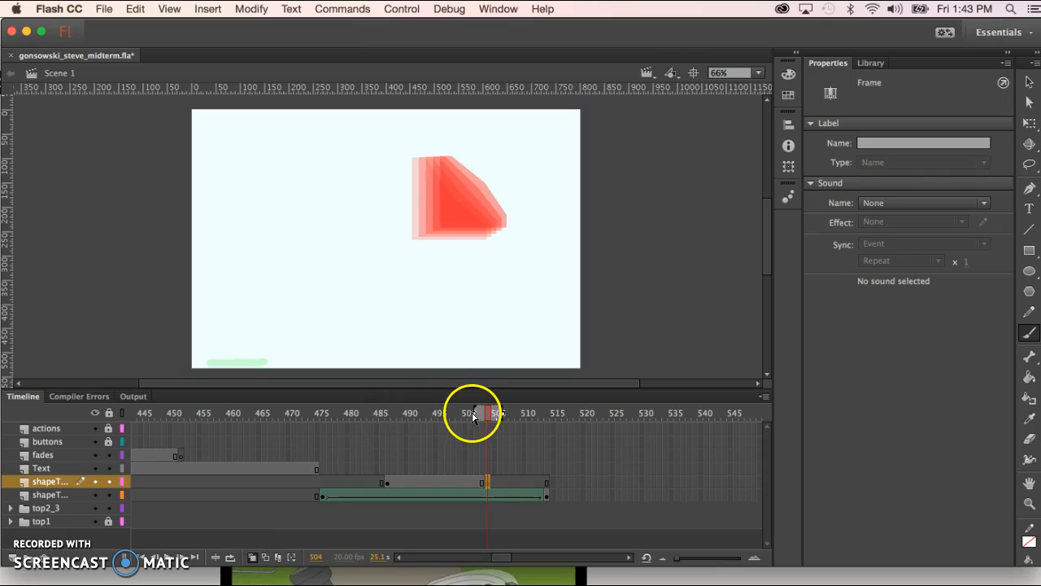
Extend the onion-skin range back to about frame 486 and brush an arched green worm over the ghosted straight stroke at frame 504.
drag(472, 413, 389, 417)
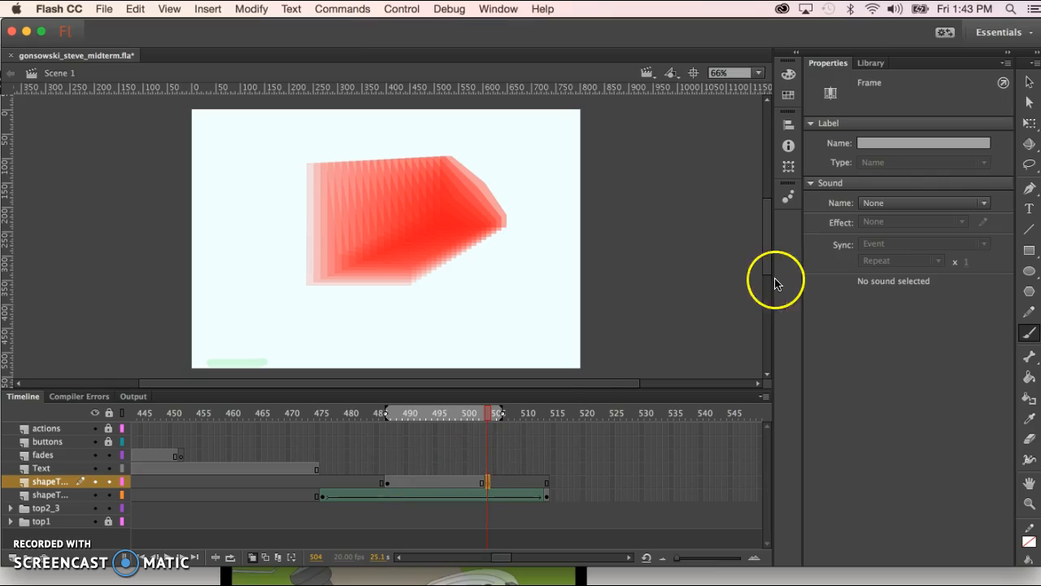
click(1030, 506)
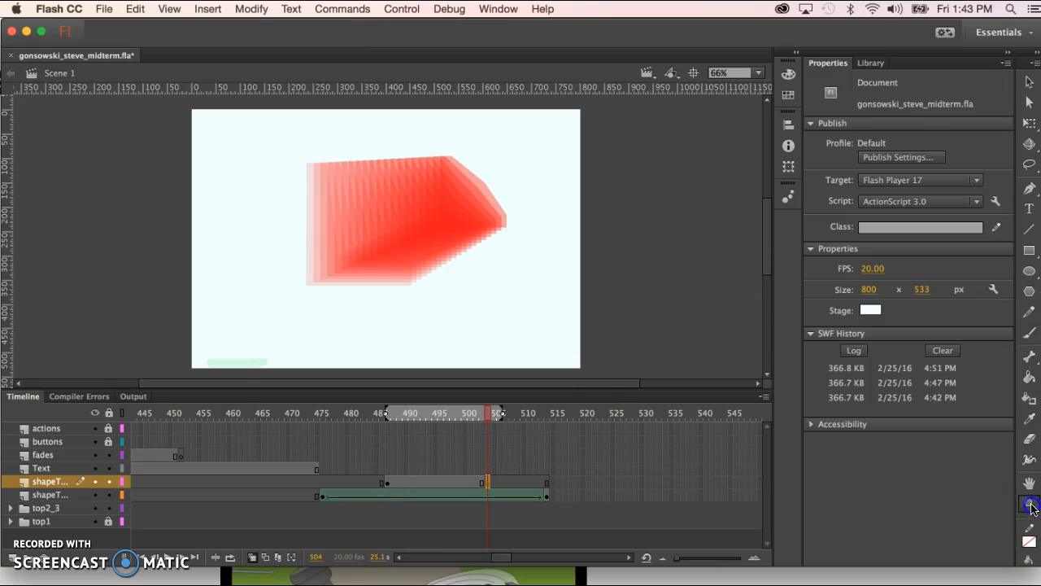
drag(183, 376, 309, 297)
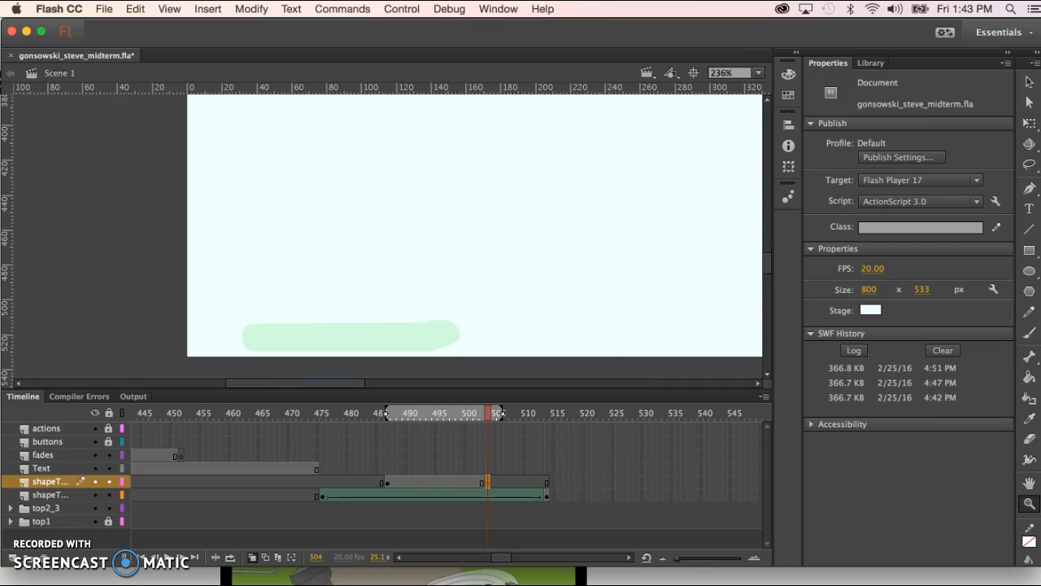
click(1031, 337)
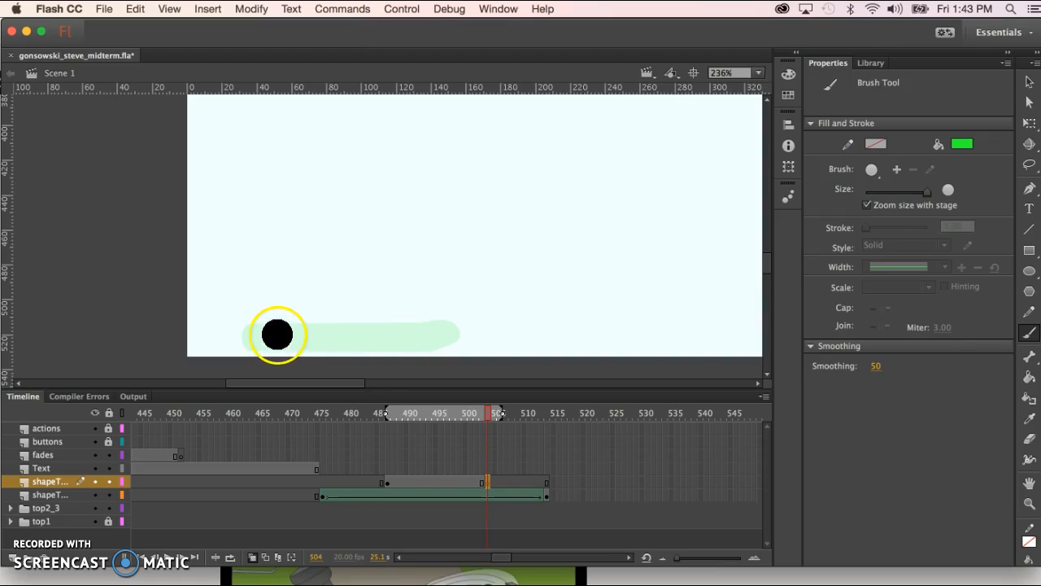
mouse_move(298, 338)
mouse_down()
mouse_move(442, 330)
mouse_move(291, 336)
mouse_move(318, 328)
mouse_move(333, 274)
mouse_move(354, 279)
mouse_move(390, 339)
mouse_move(411, 339)
mouse_up()
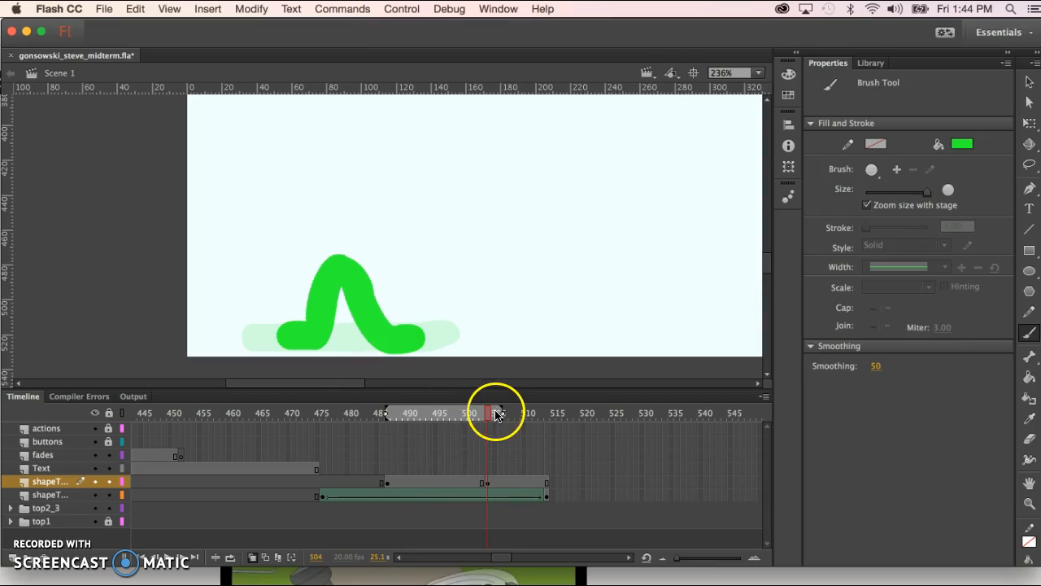
Turn off onion skinning and create a shape tween between the straight and arched green worm drawings at frames 487 and 504.
click(252, 558)
click(437, 480)
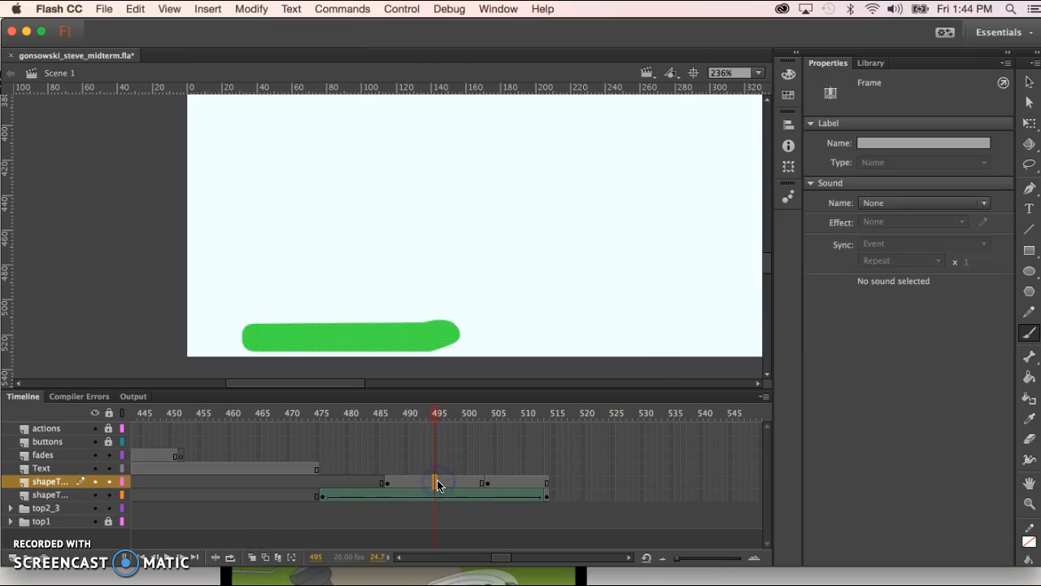
right_click(437, 479)
click(500, 255)
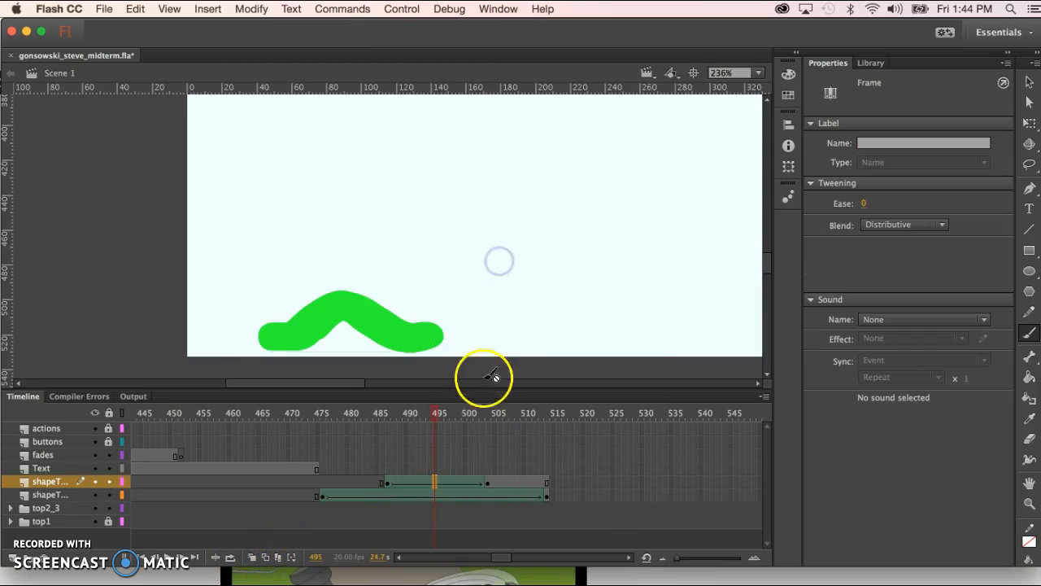
mouse_move(437, 418)
mouse_down()
mouse_move(393, 421)
mouse_move(484, 429)
mouse_move(365, 441)
mouse_move(458, 435)
mouse_move(399, 431)
mouse_move(440, 433)
mouse_up()
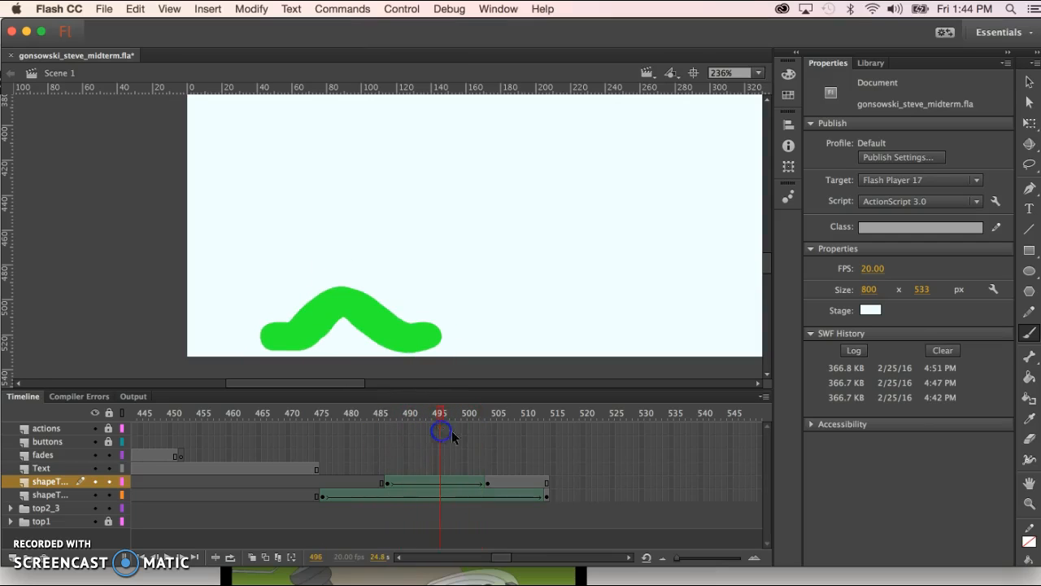
Remove frames 505 to 514 from the worm's layer so that it ends at the arched worm keyframe.
click(493, 483)
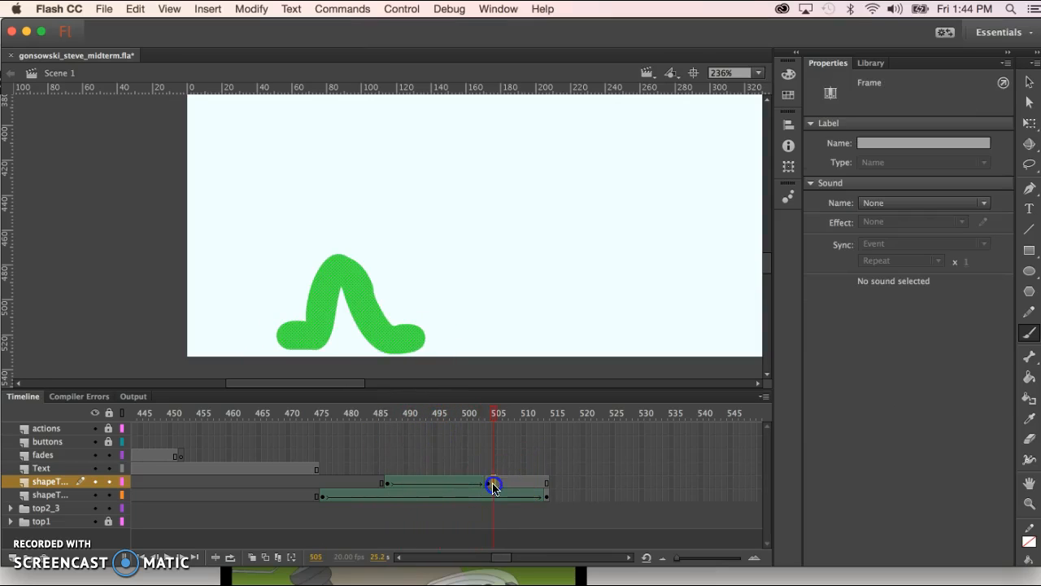
shift+click(544, 482)
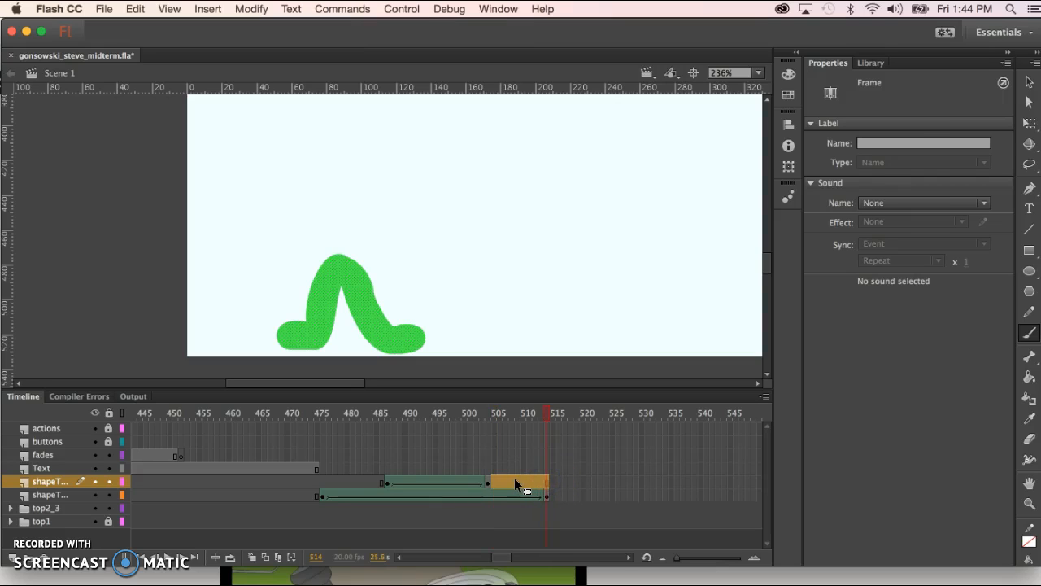
key(shift+F5)
Play and scrub the worm's shape tween up to frame 504 to examine the arching motion.
click(493, 454)
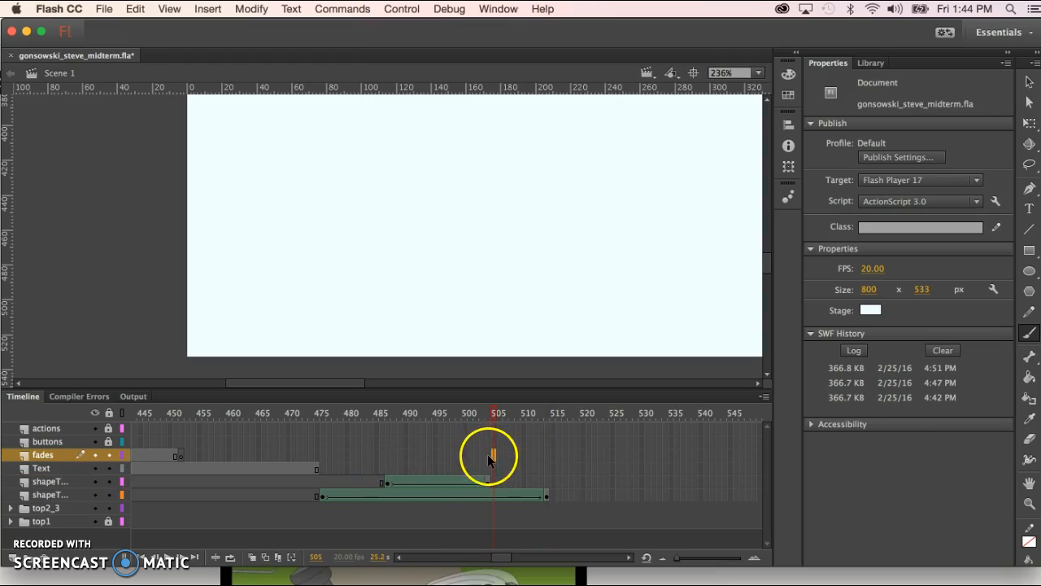
click(400, 456)
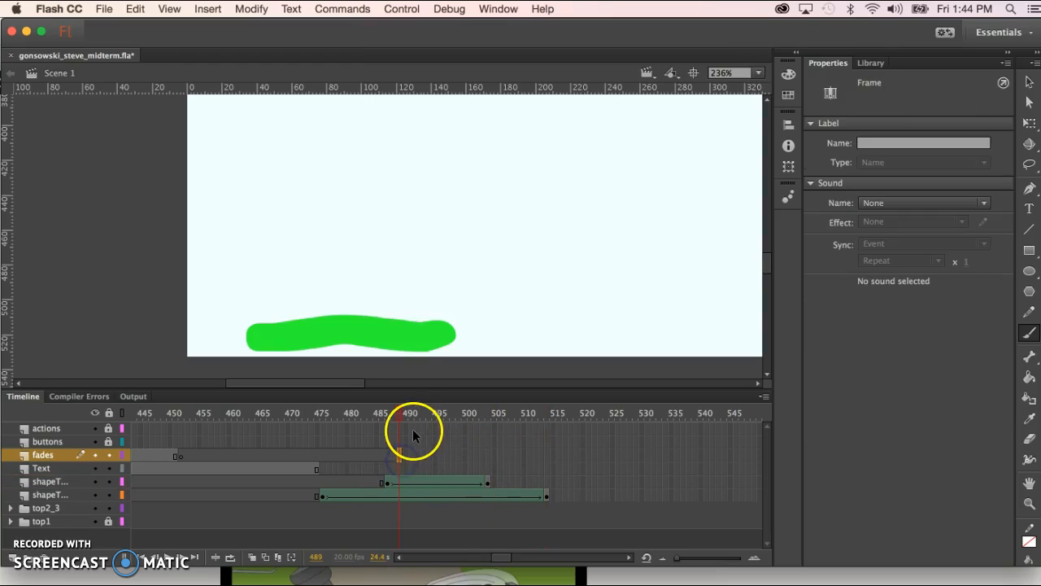
key(Return)
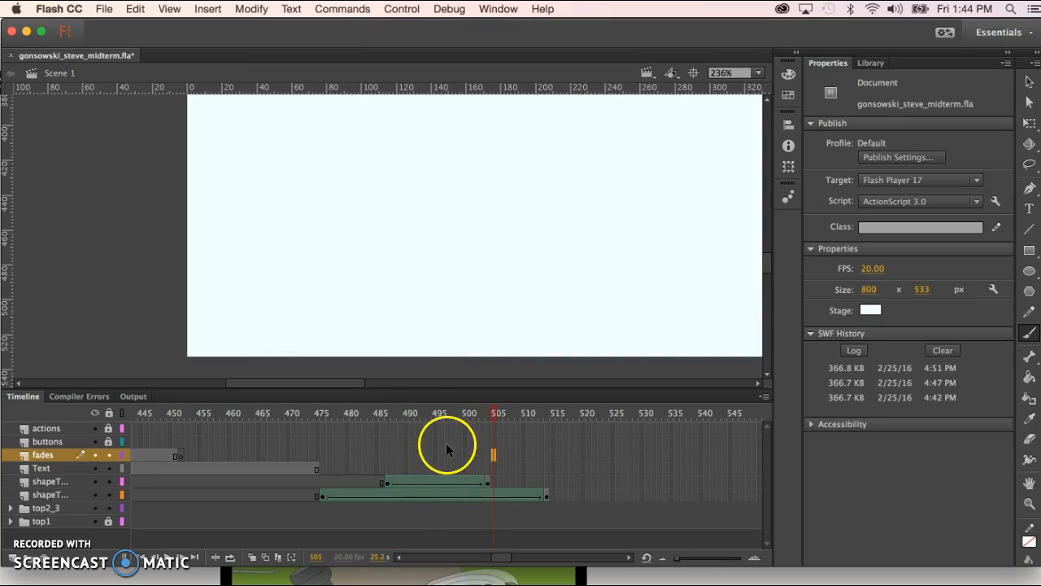
click(428, 458)
drag(430, 414, 486, 418)
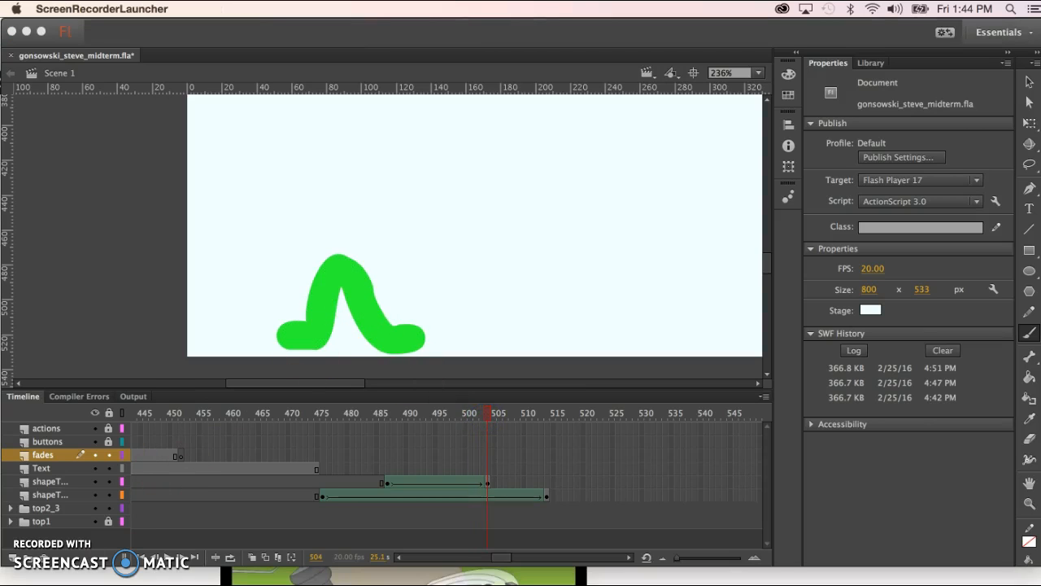
Save the document.
click(388, 483)
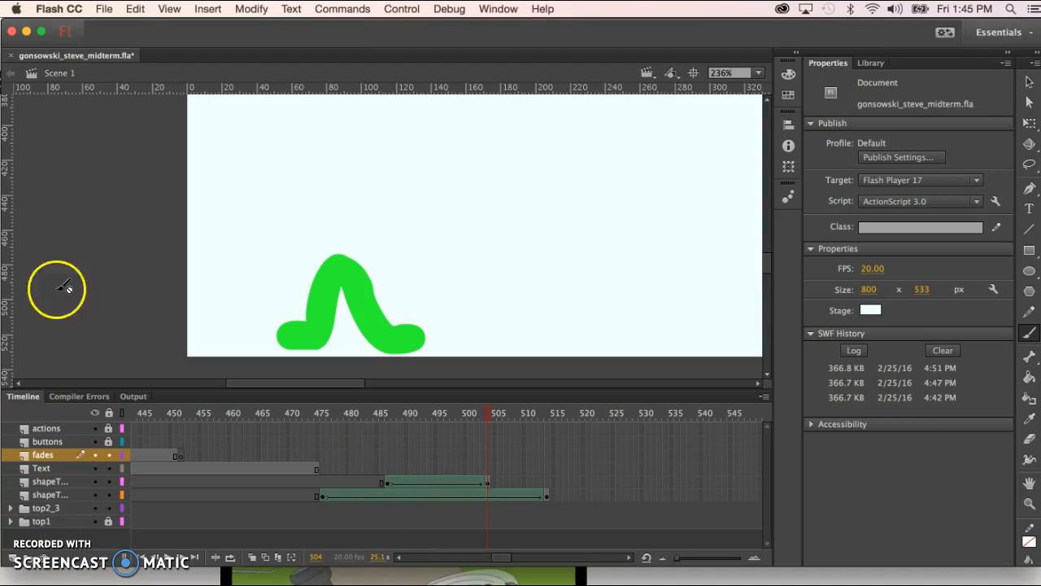
click(106, 10)
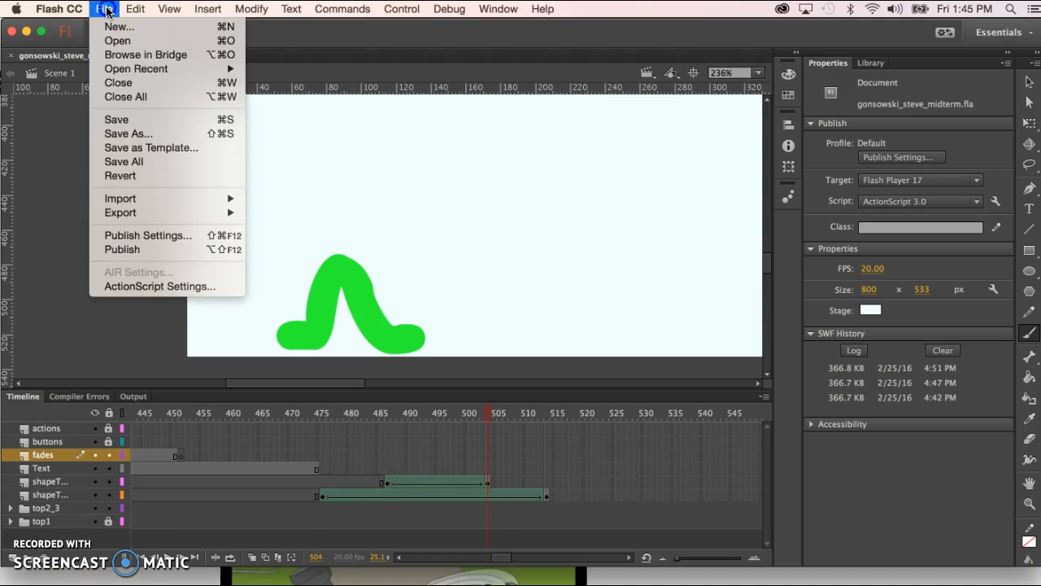
click(104, 119)
Cut the worm's tween frames 487 to 504 from their layer in Scene 1.
click(386, 481)
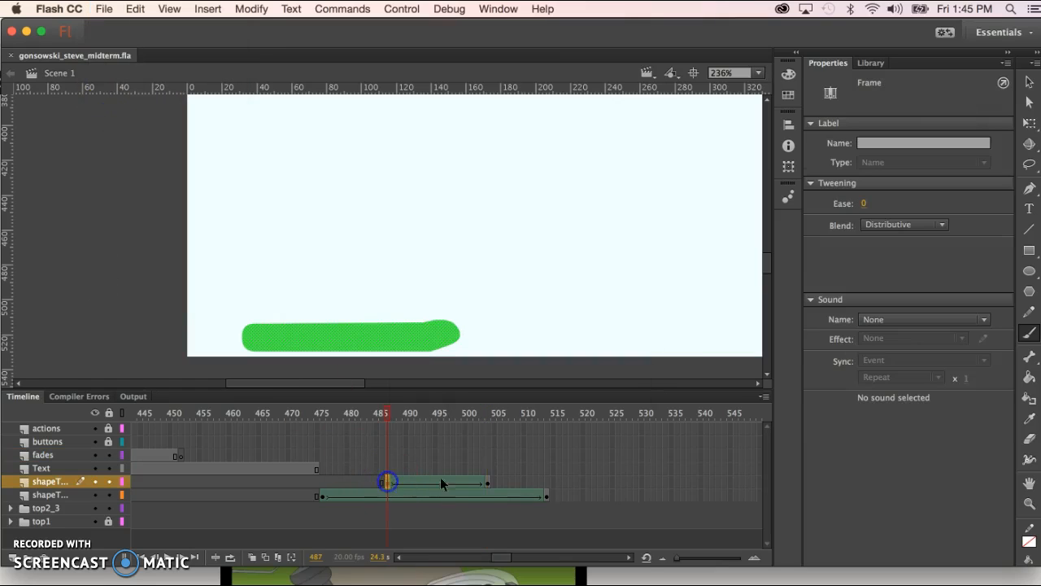
click(486, 479)
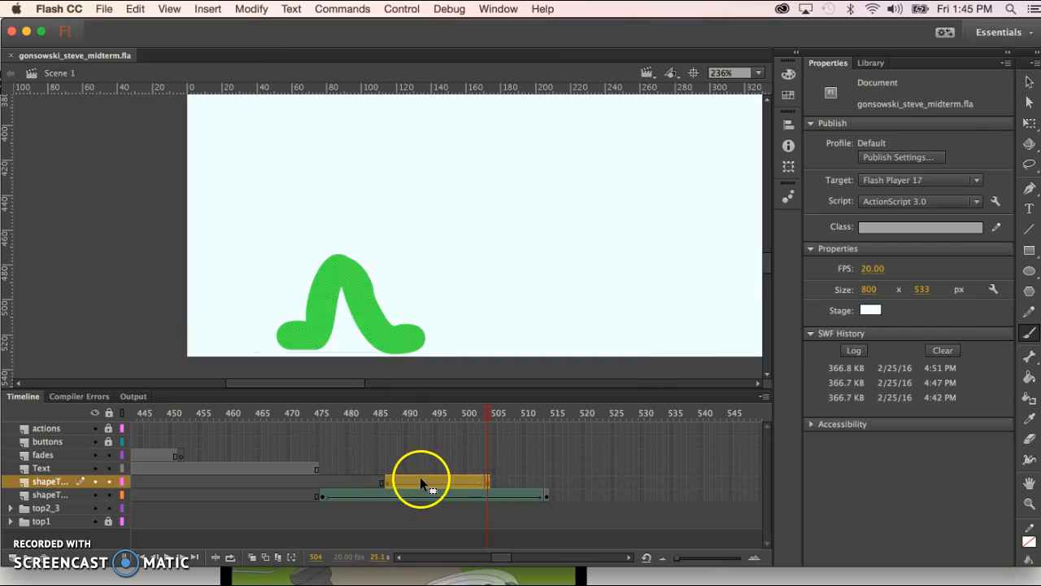
right_click(420, 477)
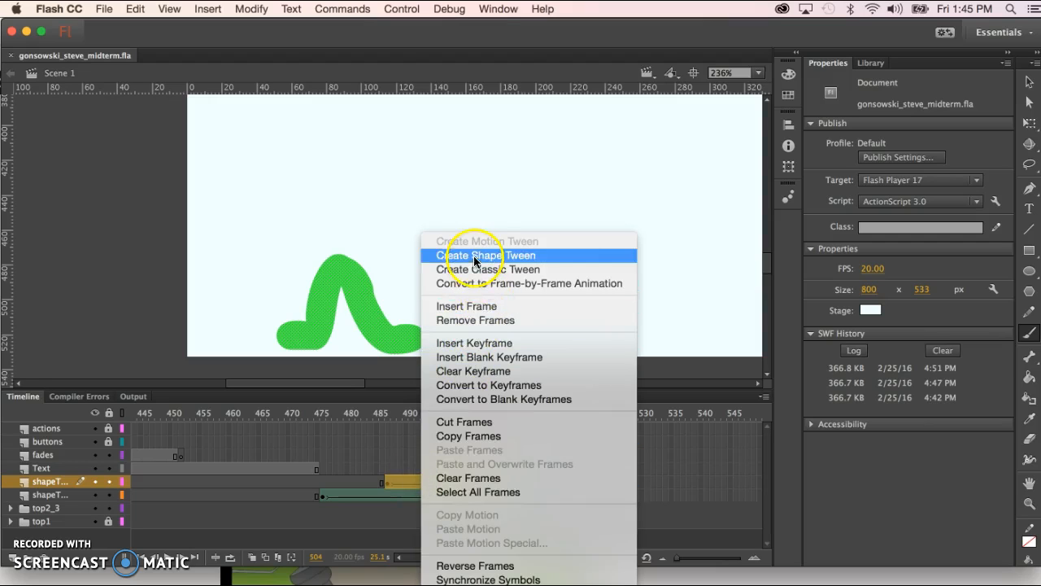
click(478, 422)
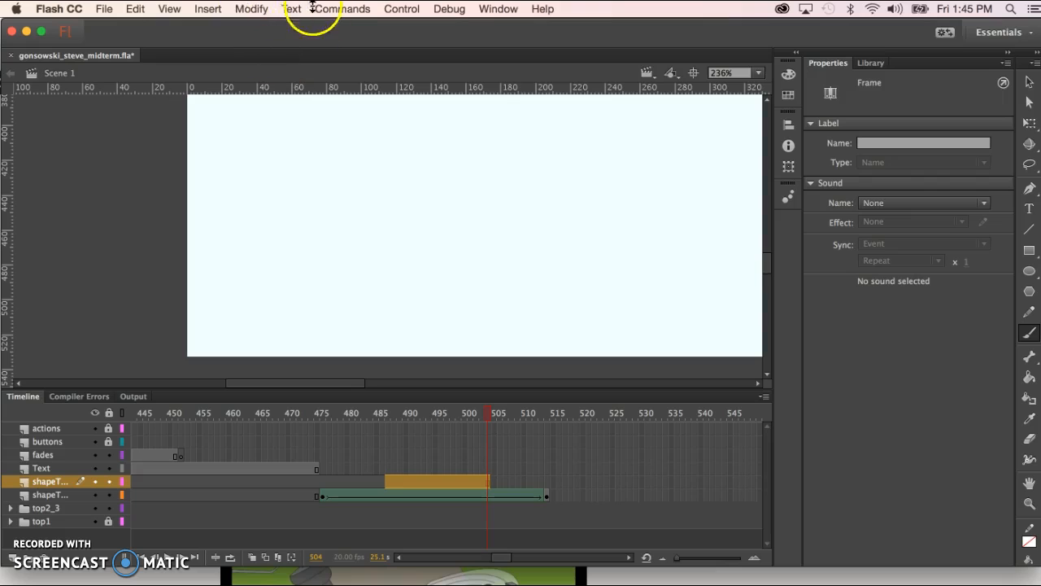
Create a new symbol named worm with the type Graphic.
click(205, 10)
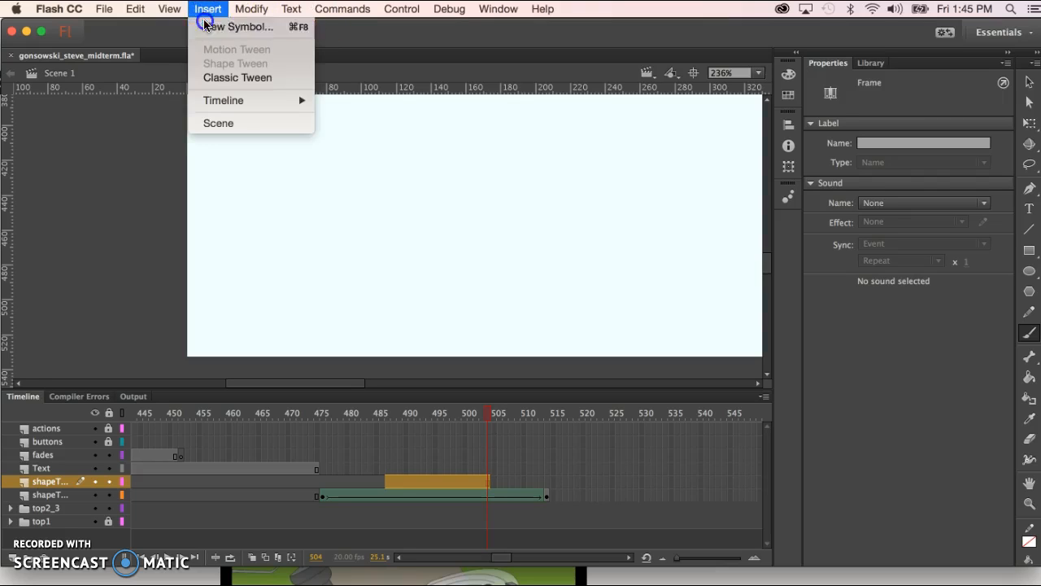
click(208, 26)
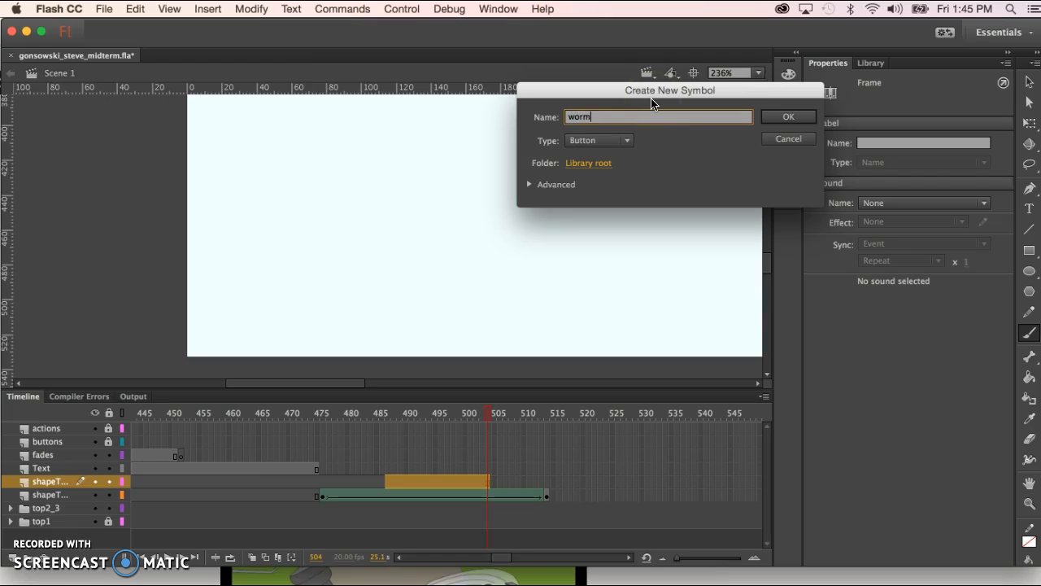
click(627, 140)
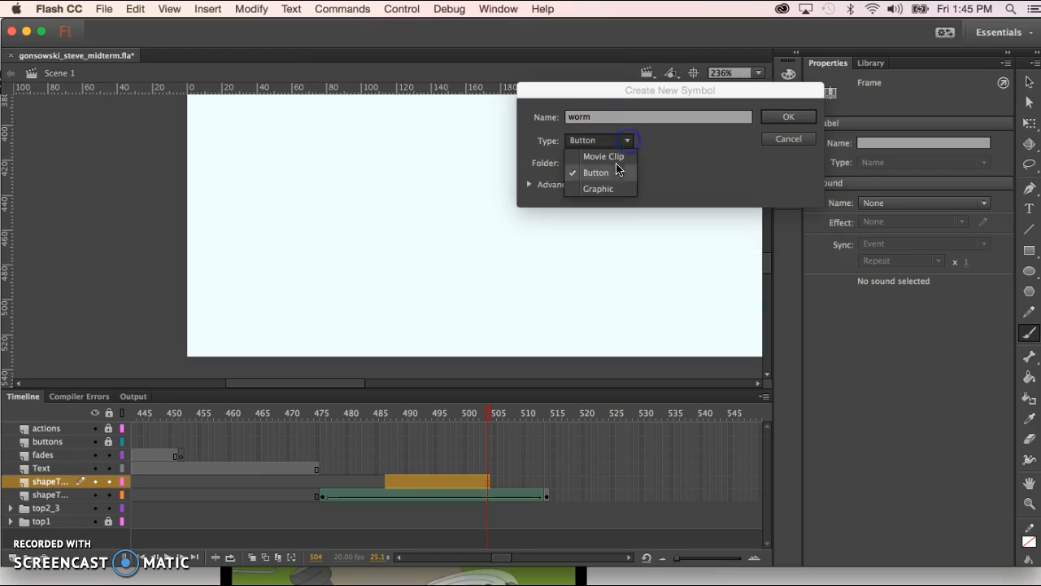
click(604, 192)
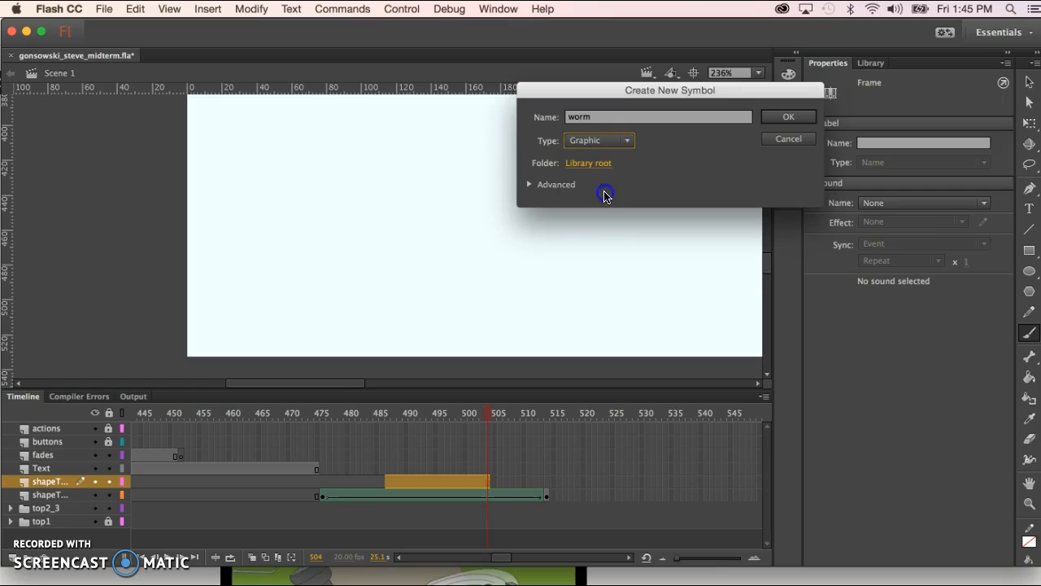
click(788, 118)
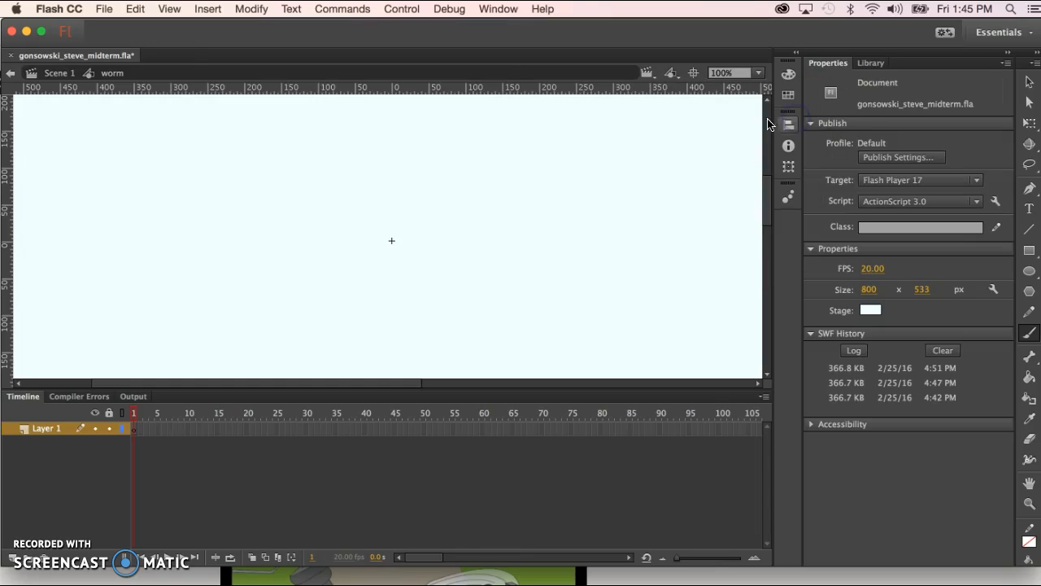
Paste the cut worm tween frames at frame 1 of the worm symbol's timeline.
click(135, 429)
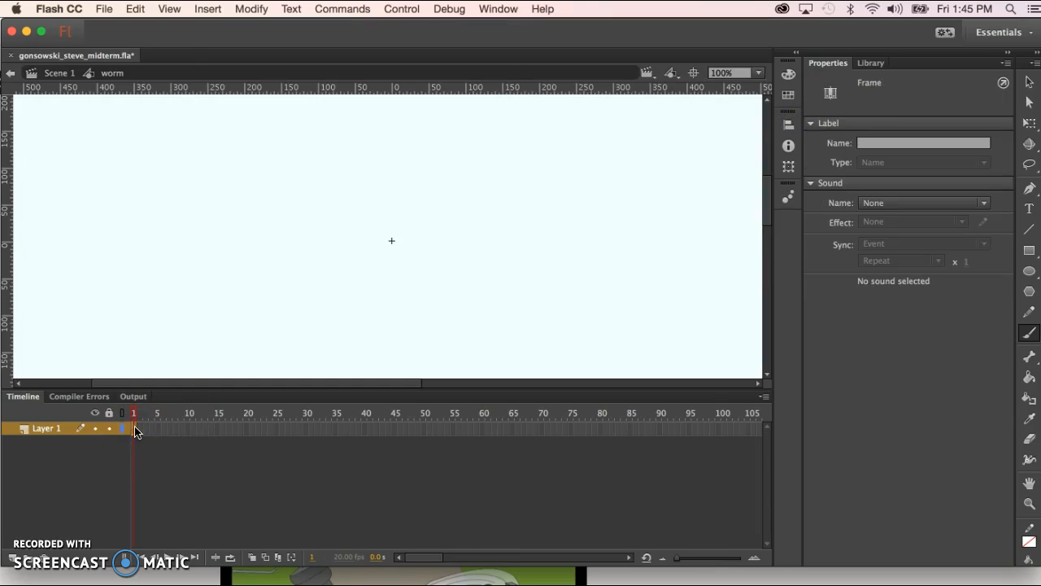
right_click(135, 430)
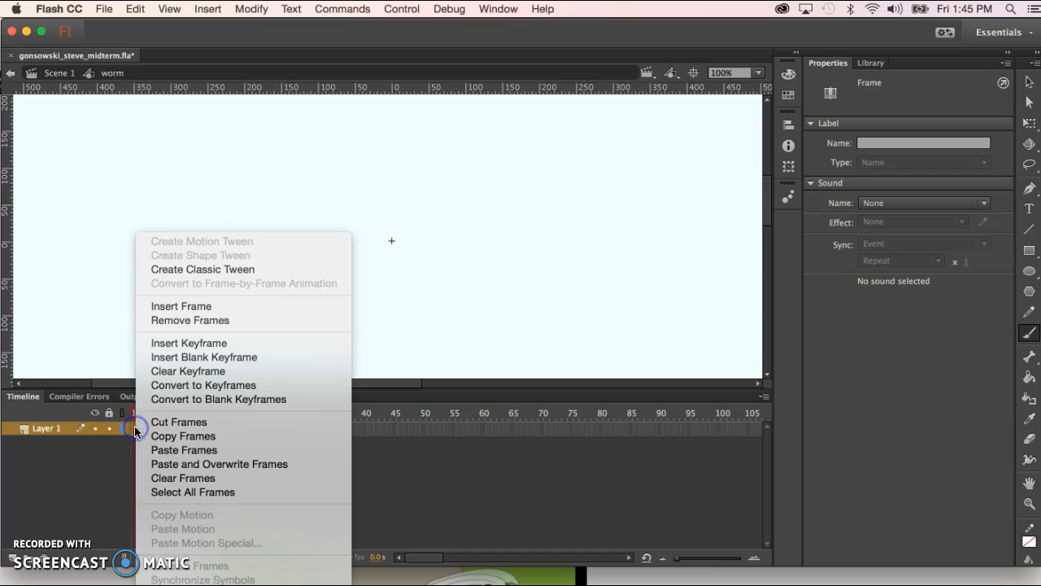
click(209, 269)
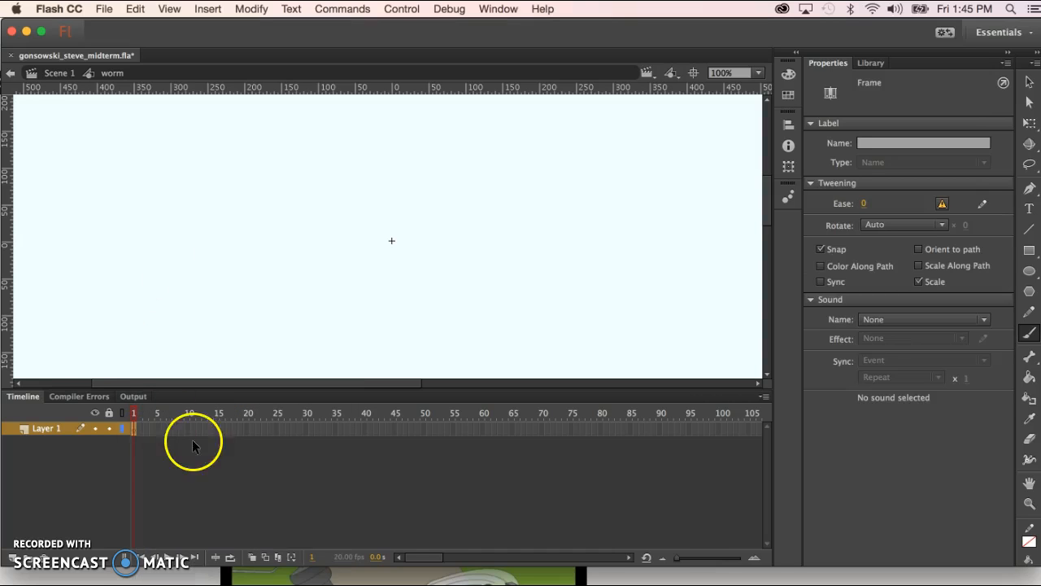
right_click(135, 431)
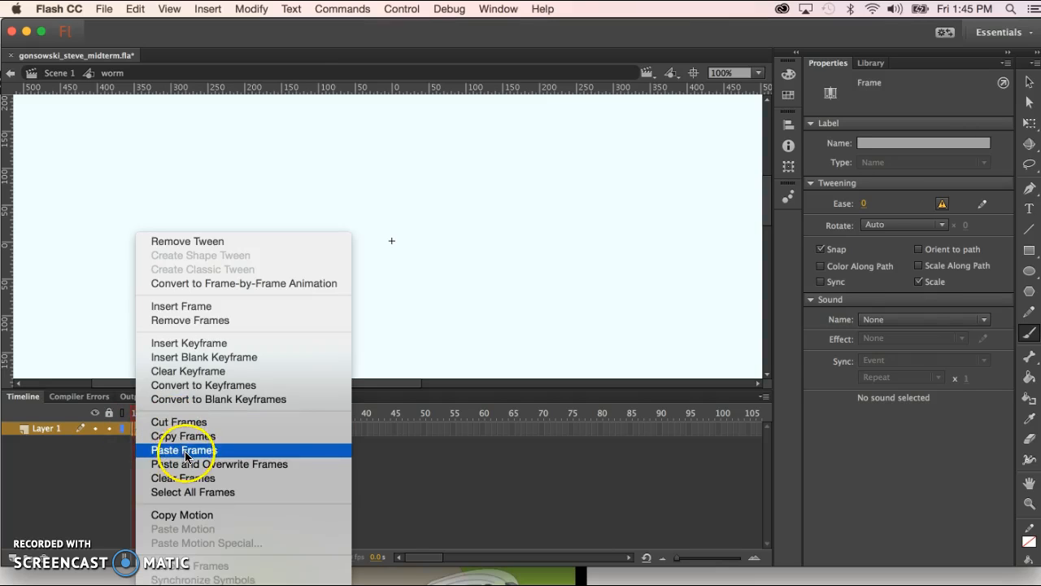
click(185, 450)
Scrub through the pasted worm tween inside the symbol to examine it, and return to Scene 1.
click(138, 415)
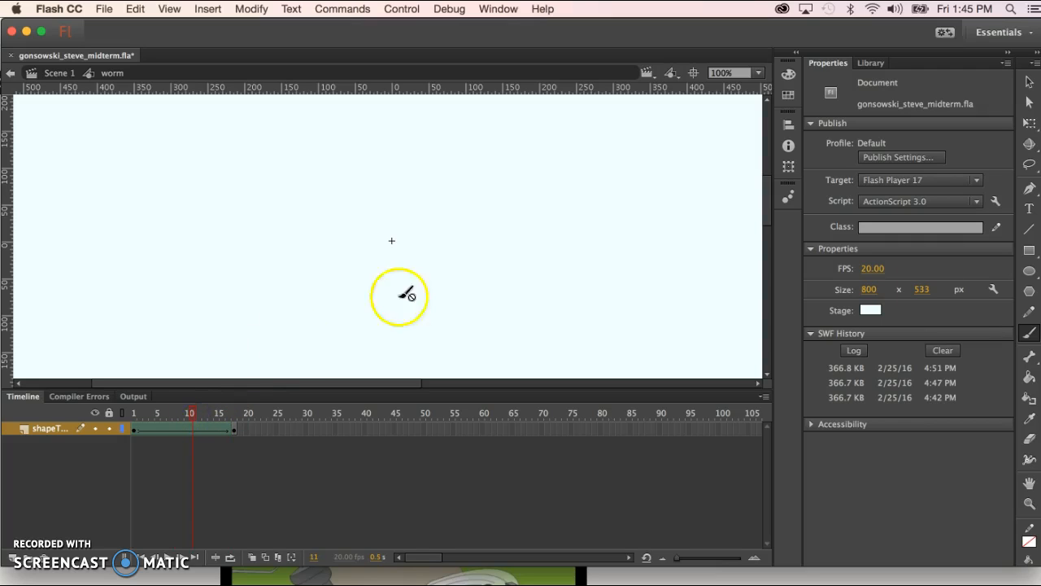
click(1027, 483)
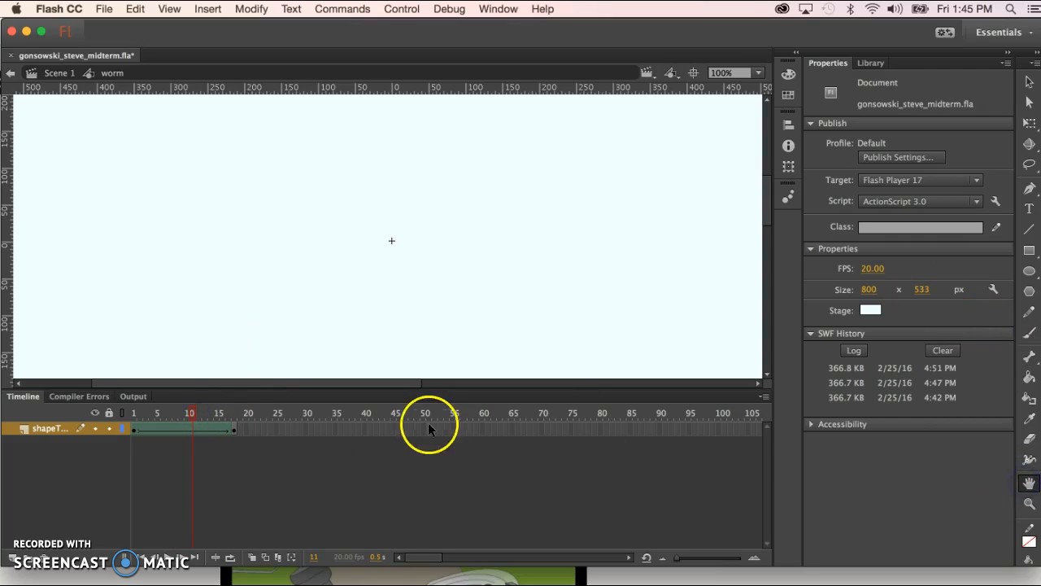
click(189, 410)
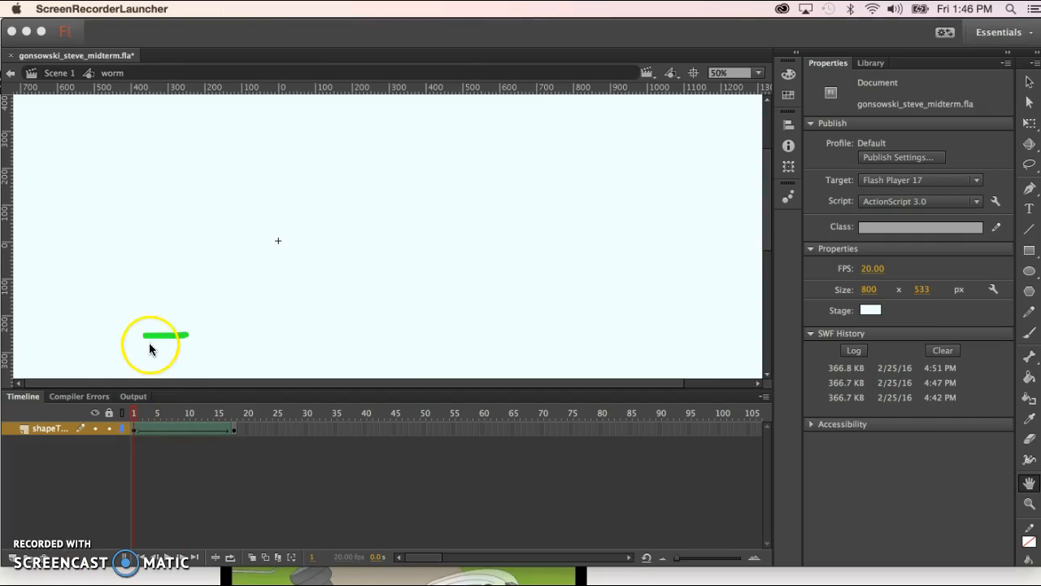
click(157, 414)
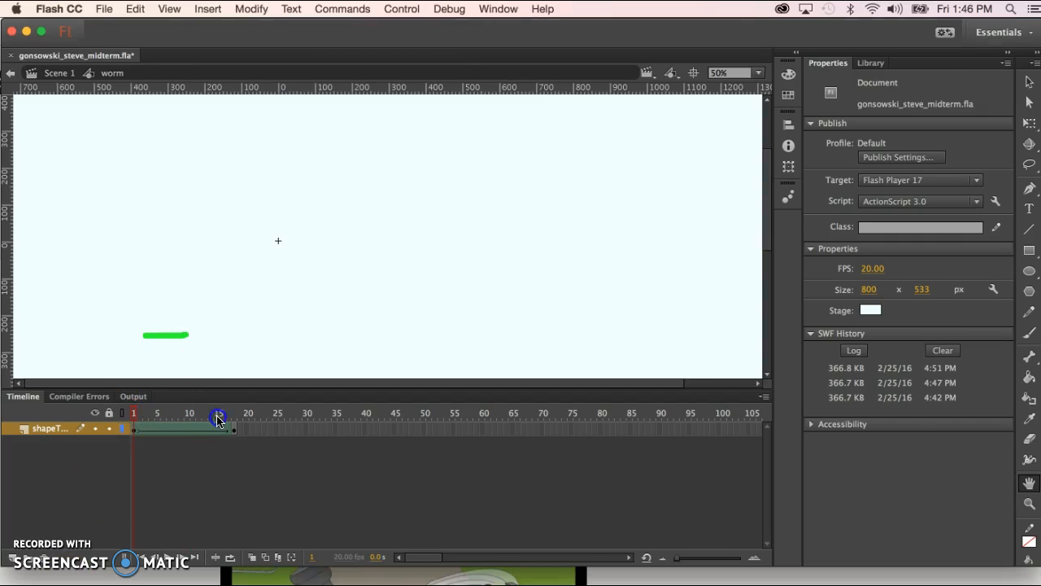
drag(136, 414, 192, 414)
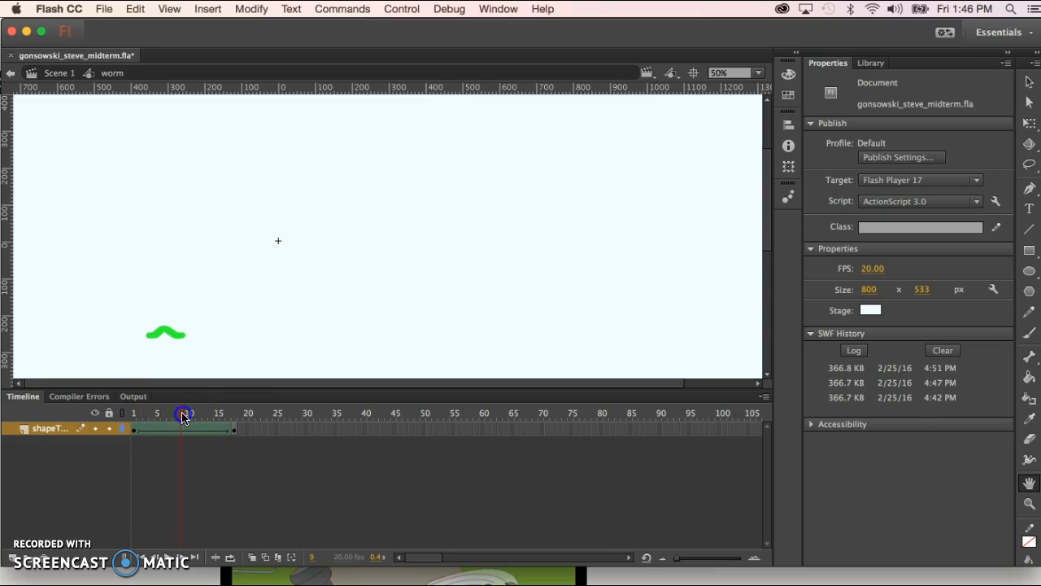
click(9, 74)
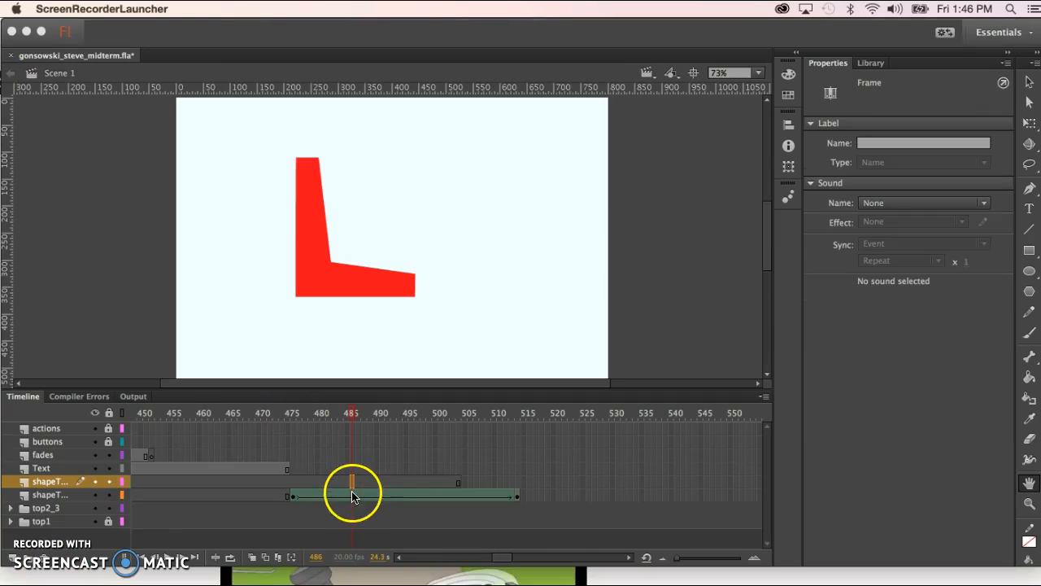
Insert a keyframe at frame 486 of the upper shape tween layer and place a worm symbol instance in the stage's lower-left corner.
click(352, 484)
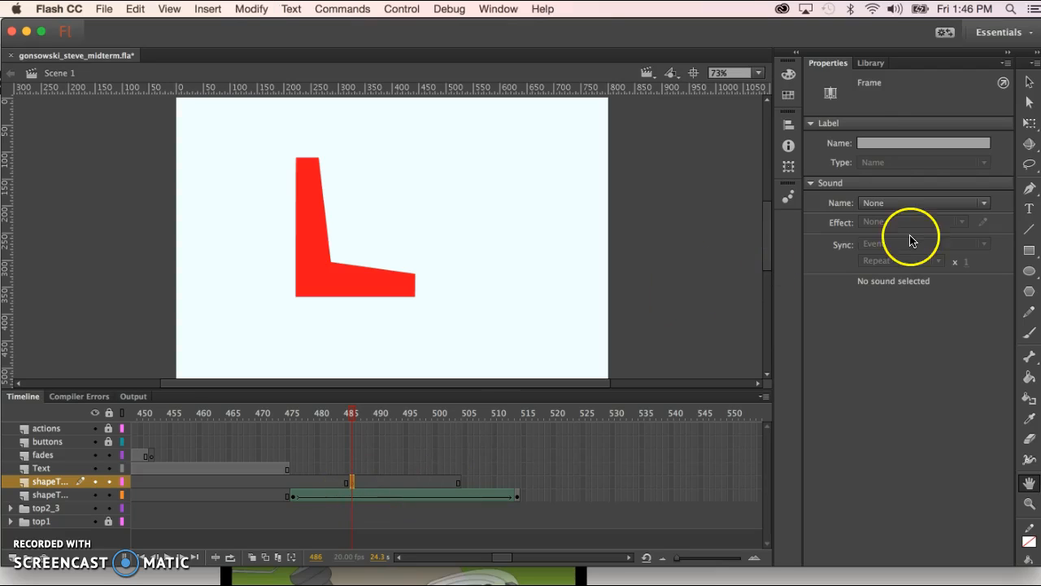
click(871, 64)
drag(844, 373, 312, 311)
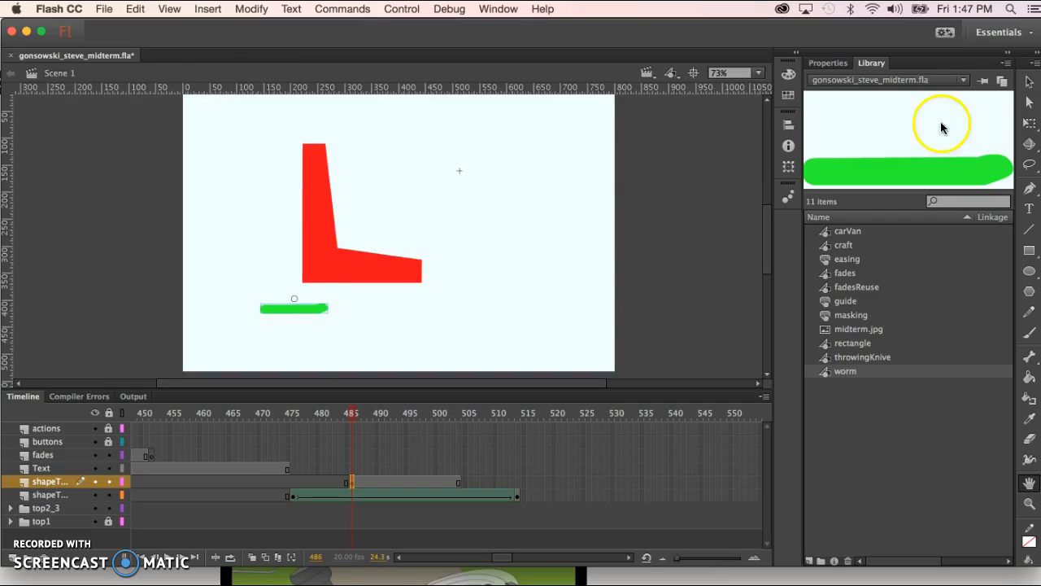
click(1028, 82)
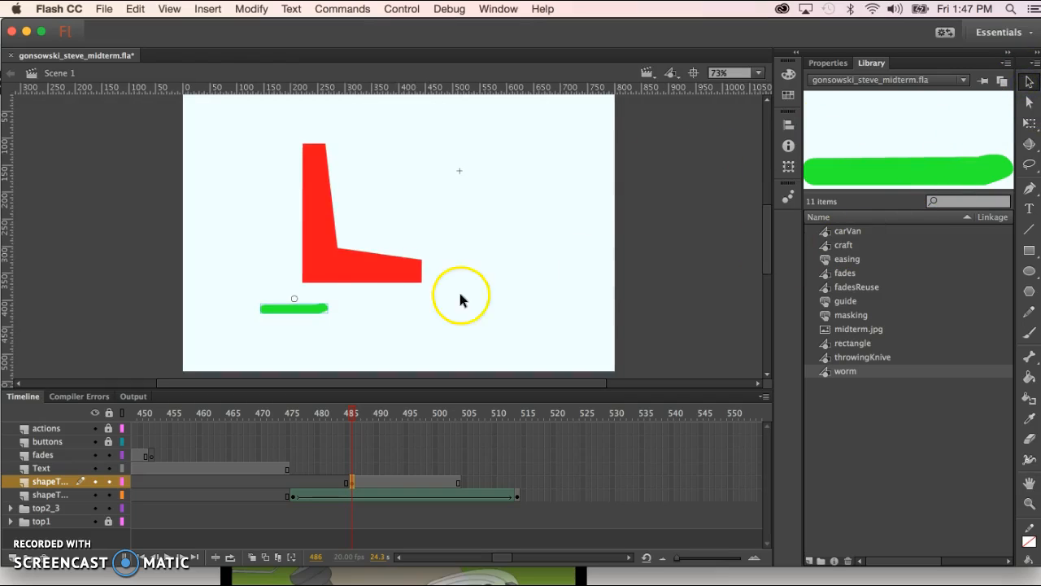
drag(309, 313, 233, 367)
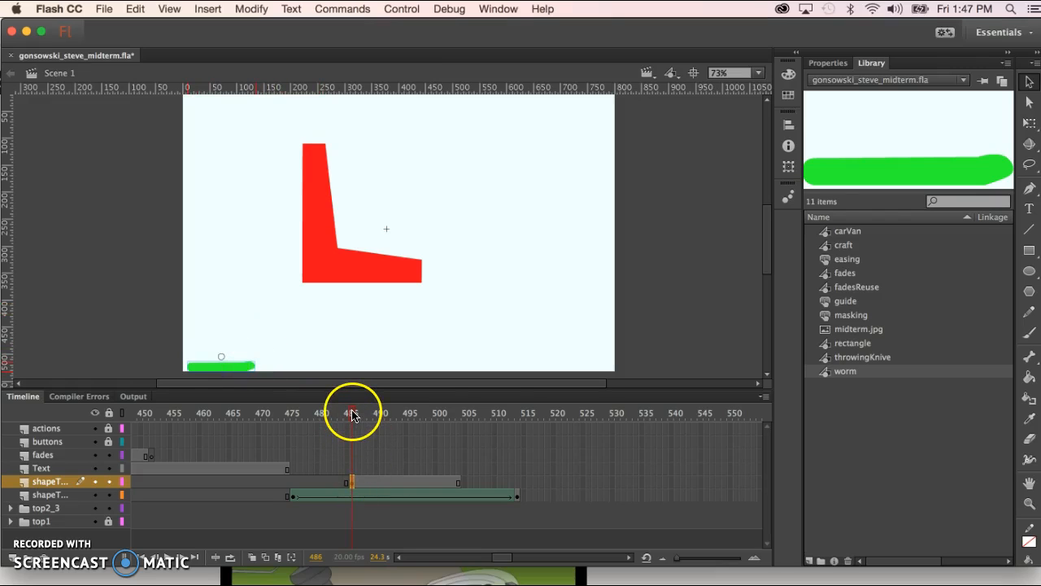
drag(352, 415, 368, 416)
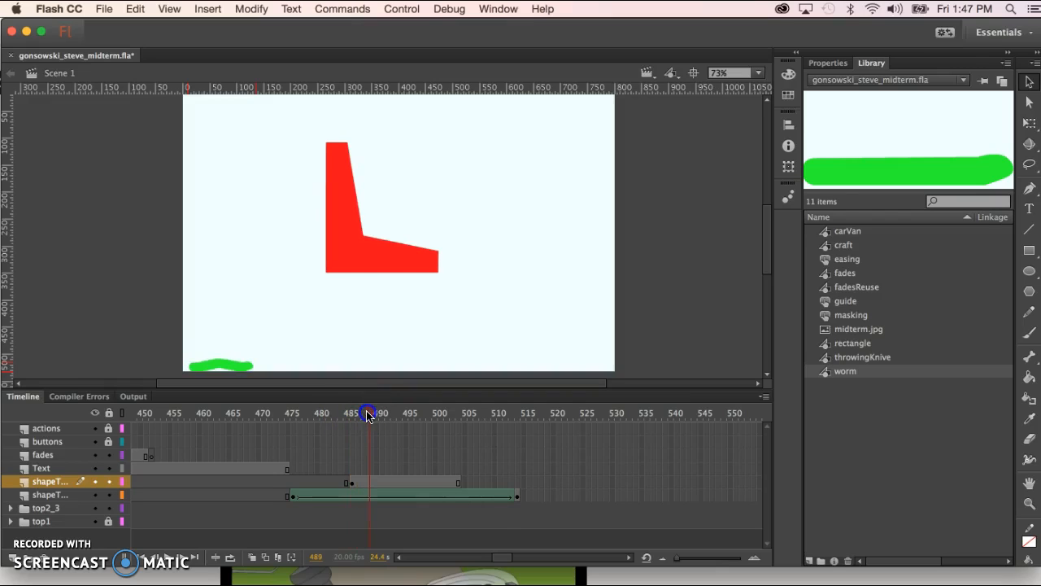
Insert a keyframe at frame 504 and move the worm straight across to the stage's lower-right corner.
click(459, 480)
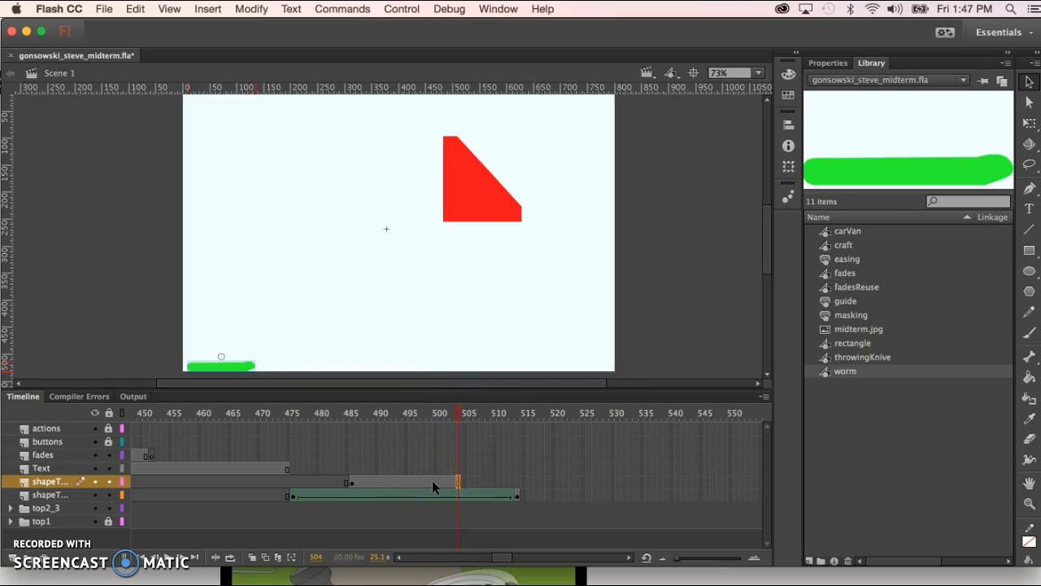
key(F6)
drag(231, 366, 589, 364)
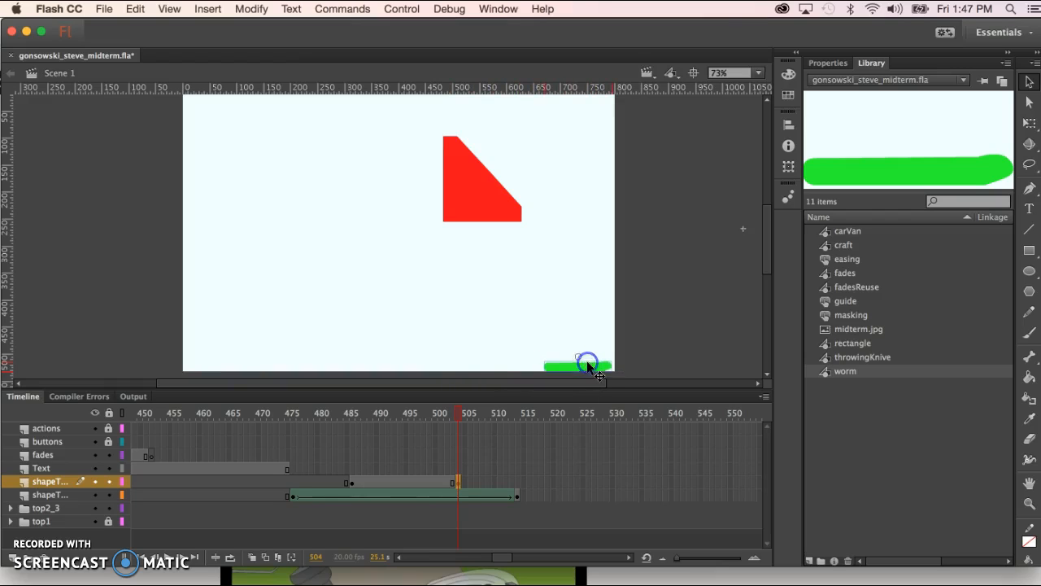
Create a classic tween between the worm's keyframes at frames 486 and 504, and play it back from about frame 480.
click(399, 480)
right_click(399, 483)
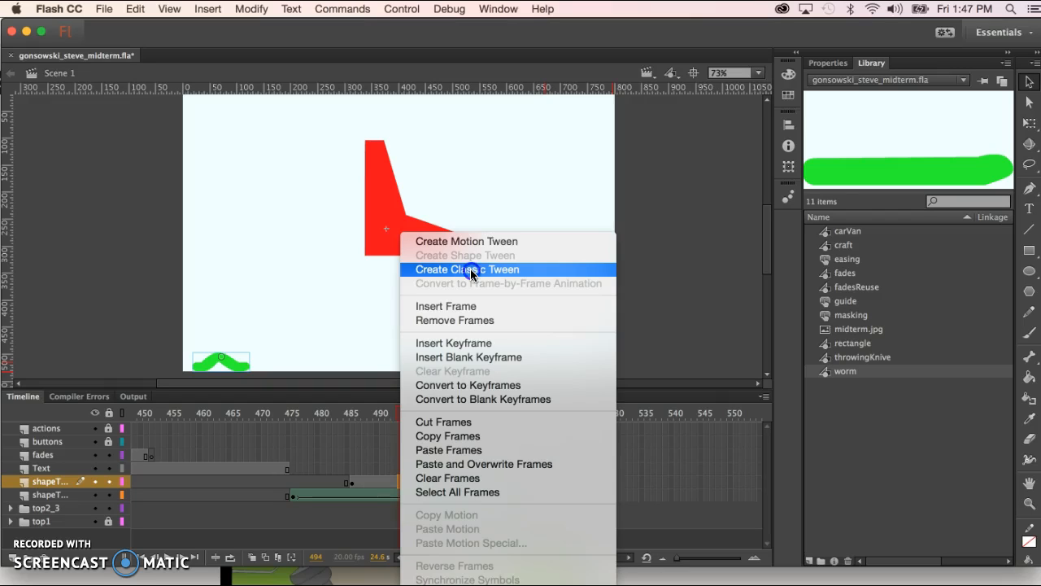
click(471, 273)
drag(399, 412, 318, 412)
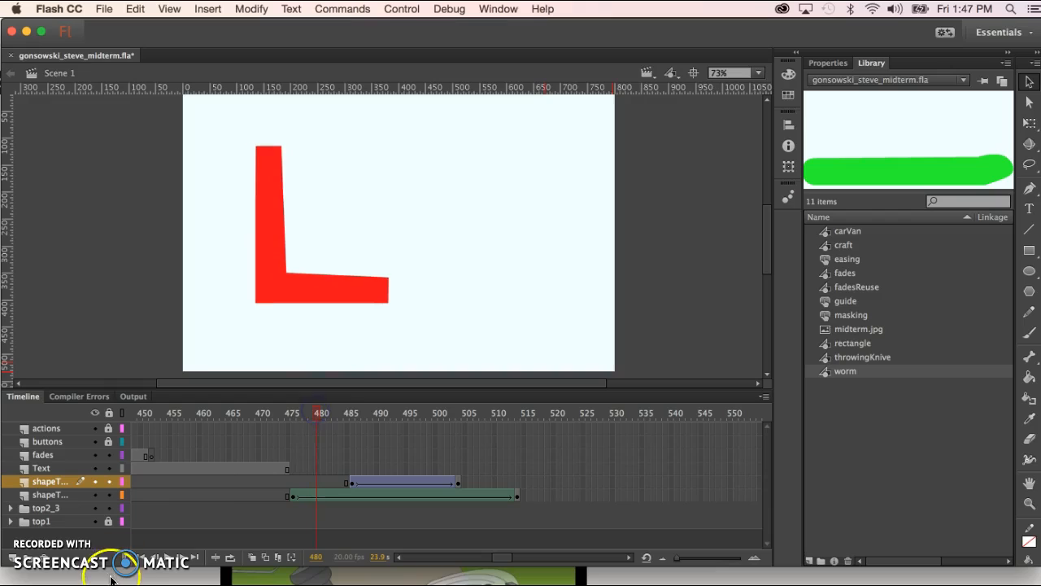
click(168, 558)
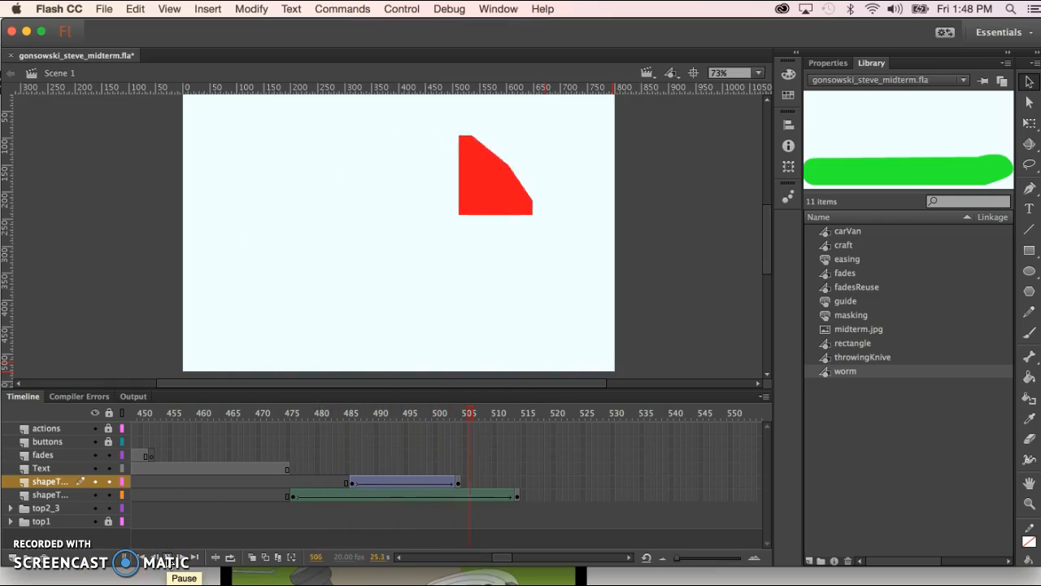
Extend the worm's classic tween by moving its end keyframe to frame 534, and play the slower crawl.
click(459, 481)
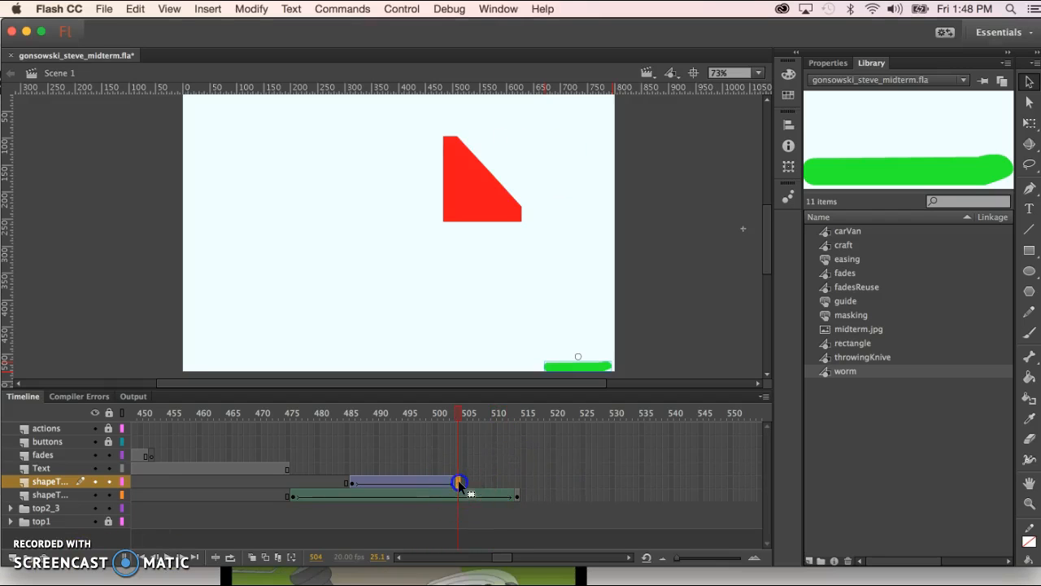
drag(632, 472, 634, 477)
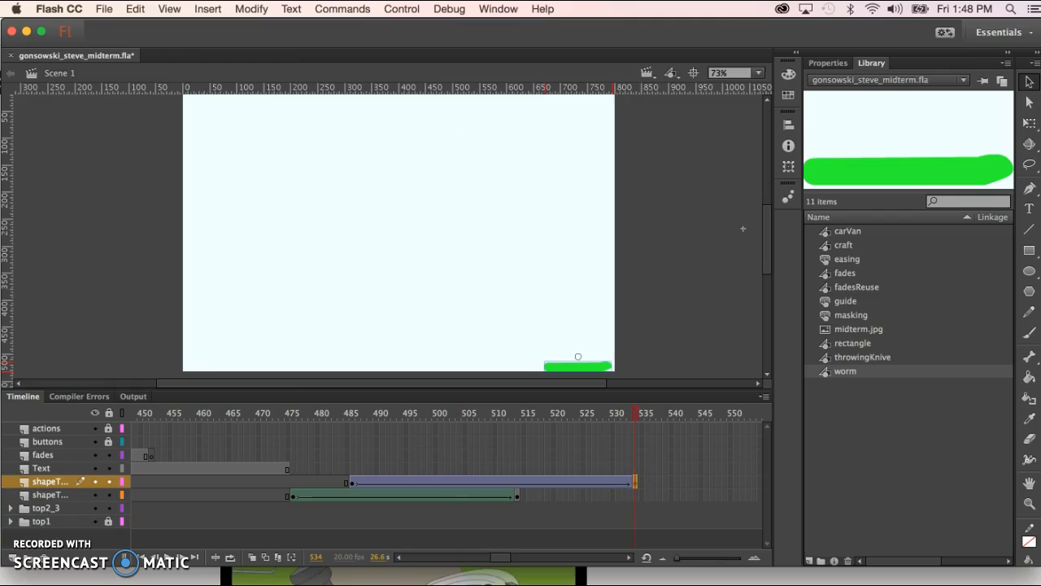
click(311, 413)
click(144, 574)
click(168, 559)
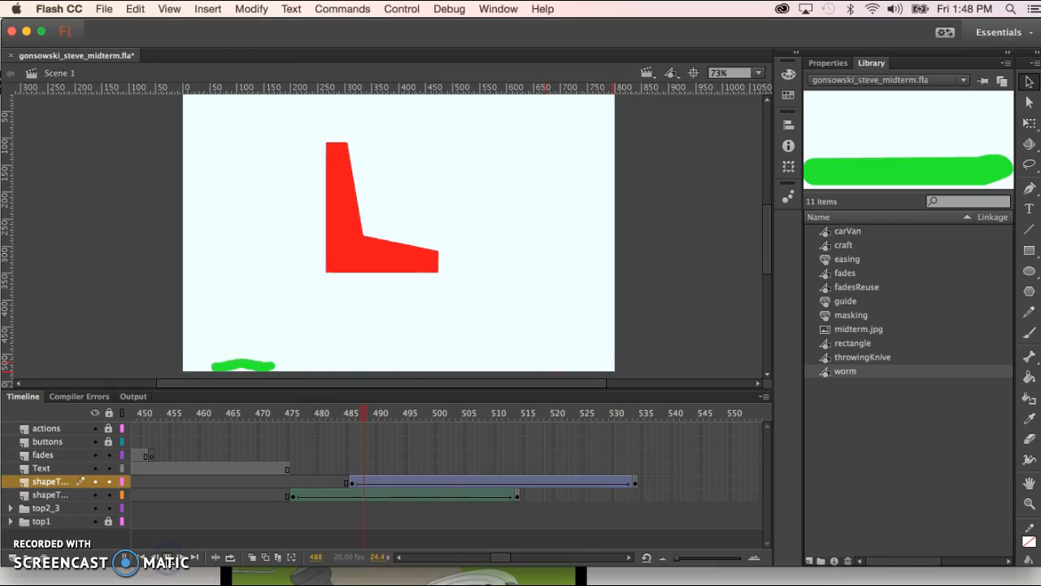